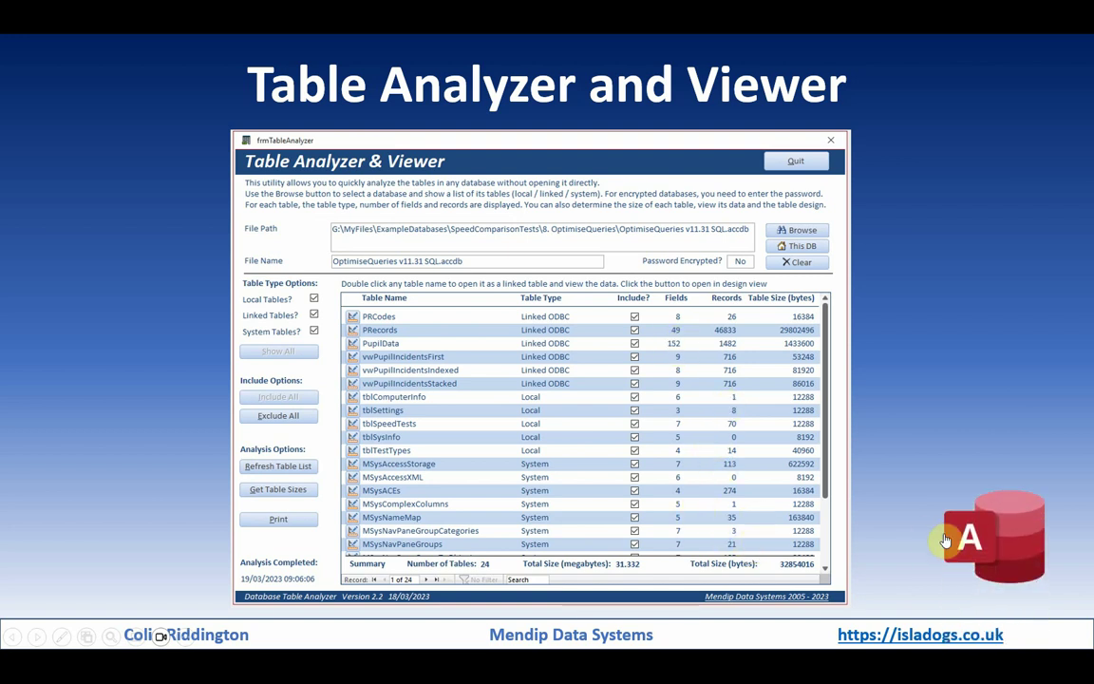
- Switch to Access and analyze its own database, TableAnalyzer_v2.3.accdb, listing 13 tables
click(1003, 535)
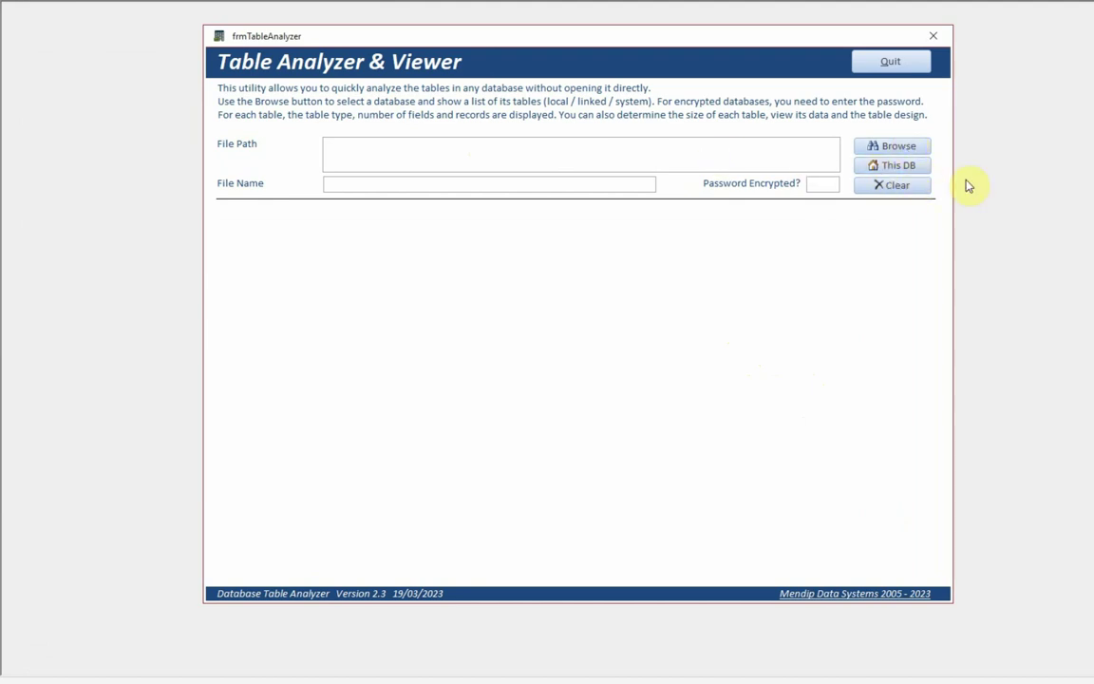
click(880, 169)
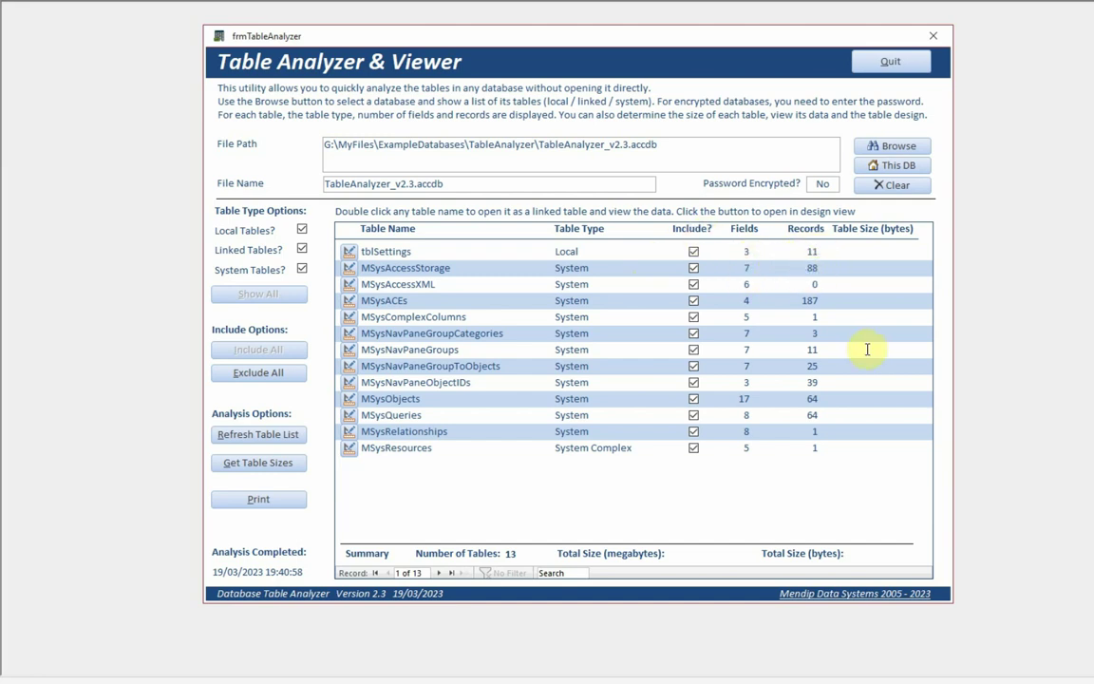
double_click(388, 252)
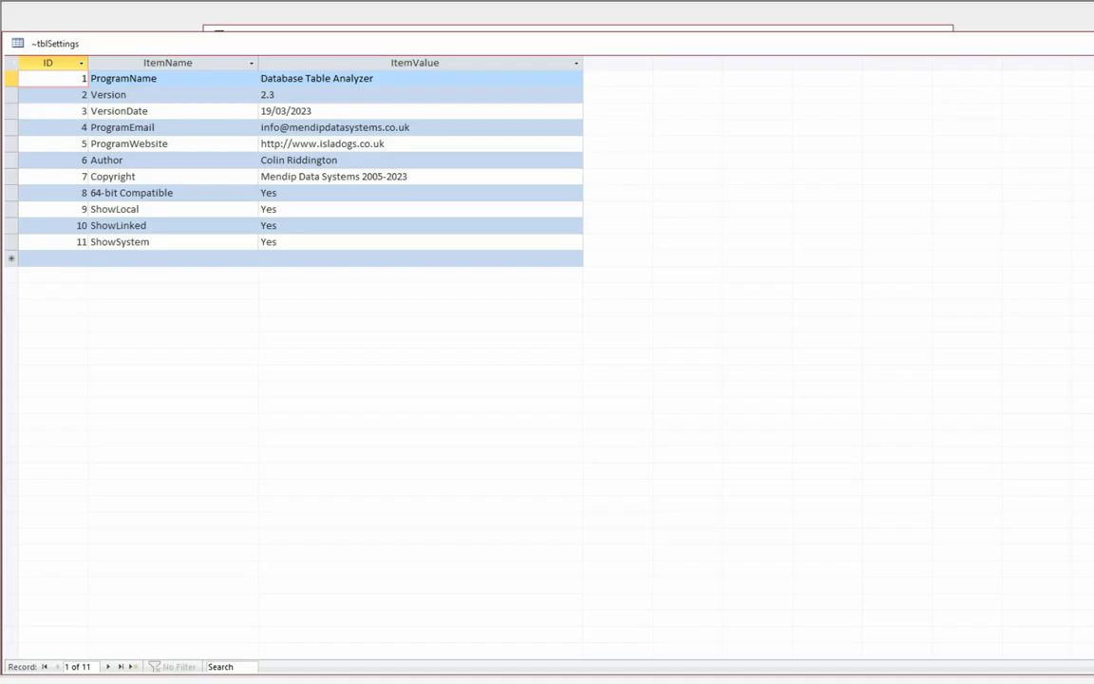
key(ctrl+w)
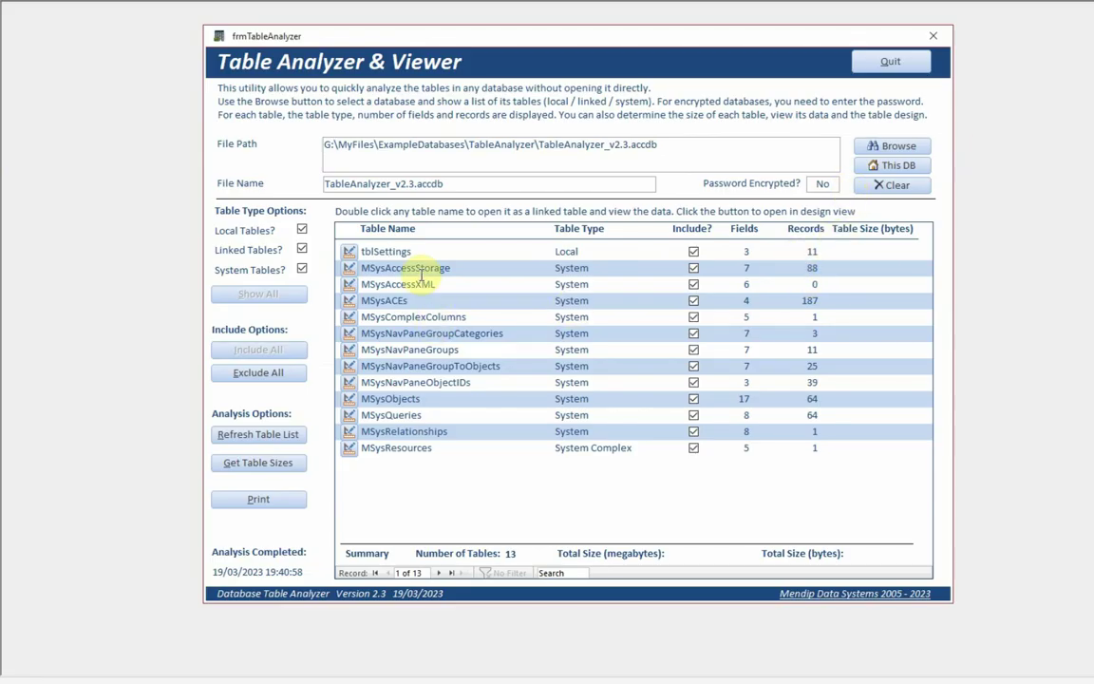
double_click(416, 269)
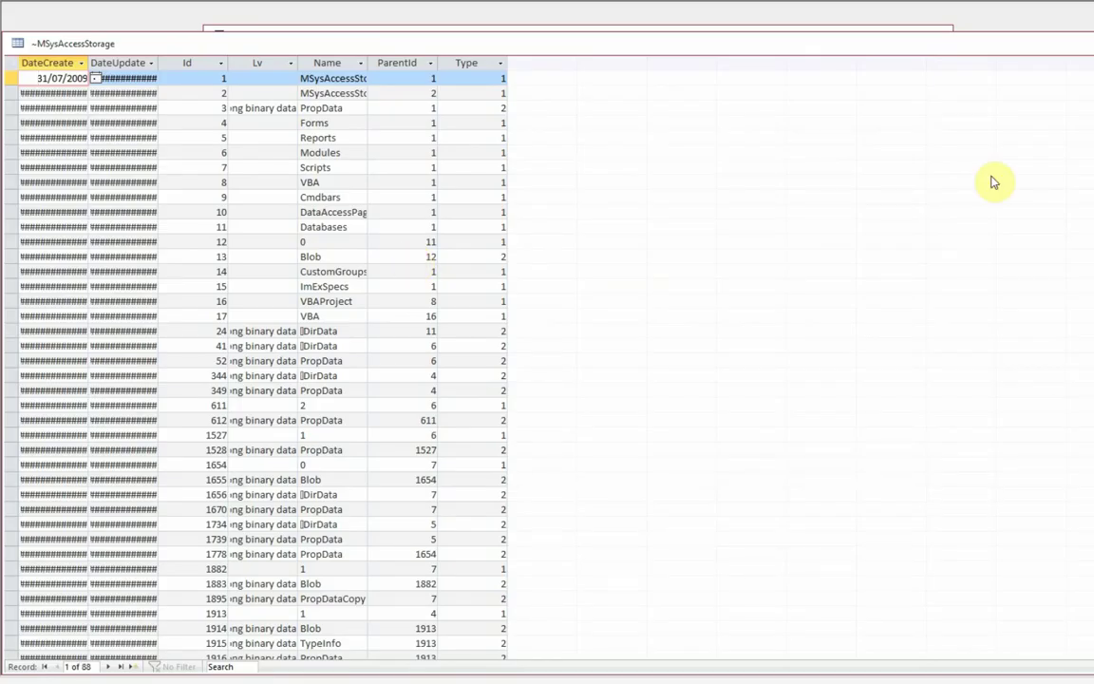
key(ctrl+w)
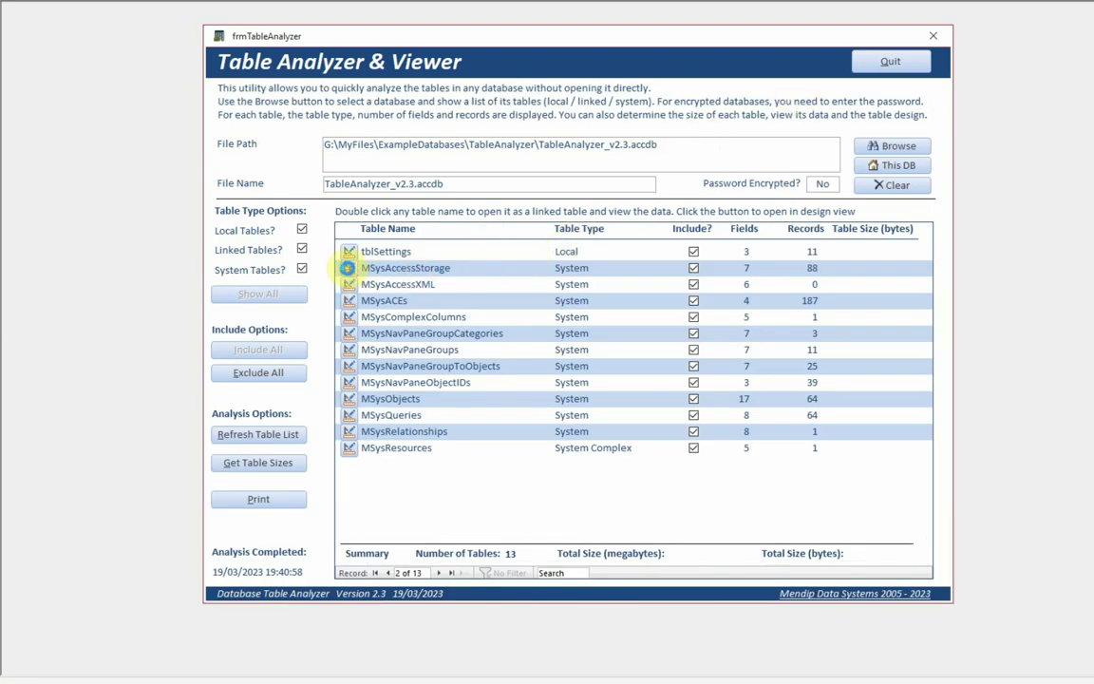
click(348, 268)
click(562, 311)
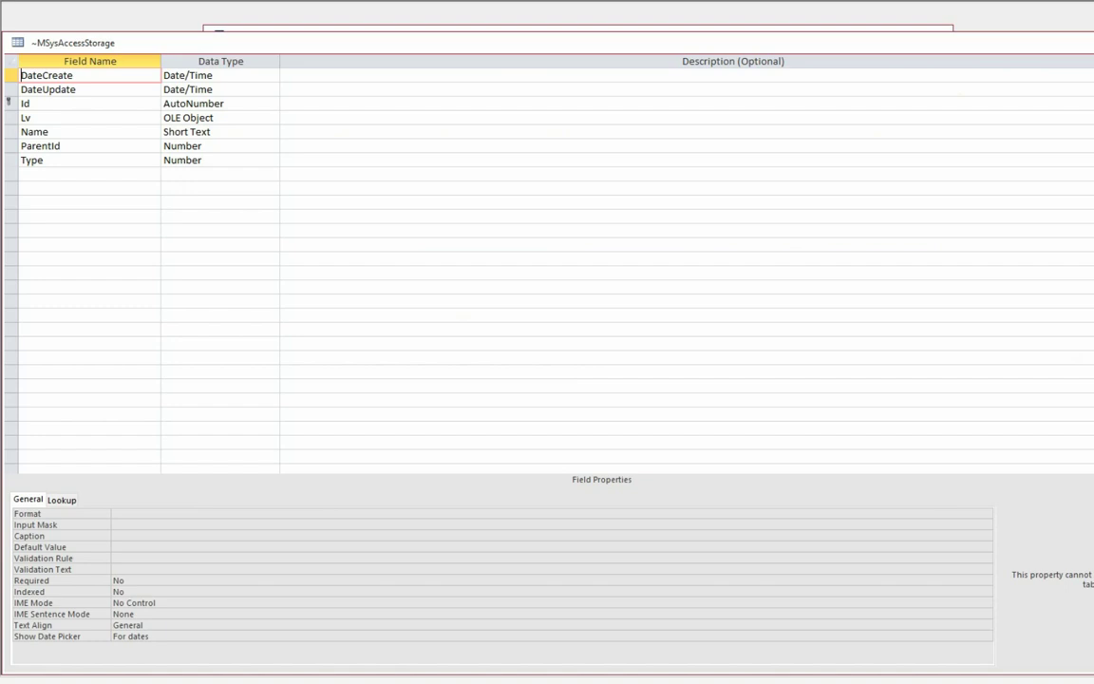
key(ctrl+w)
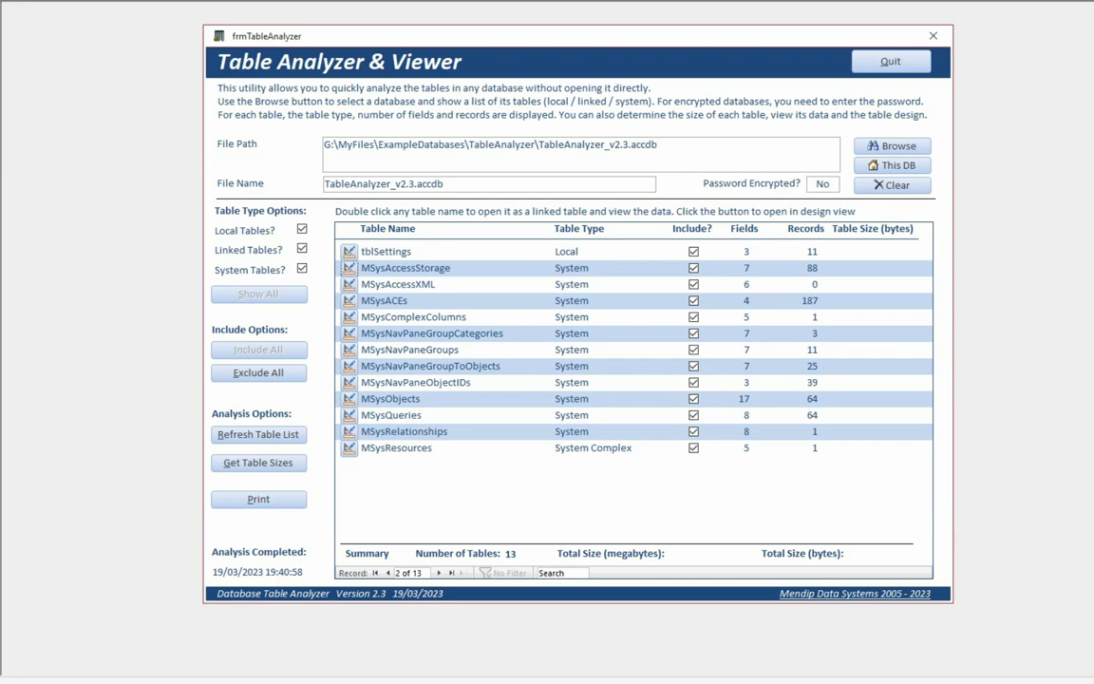
- Open the password-protected DBTestEncxyz.accdb from Examples and start calculating its table sizes
click(903, 146)
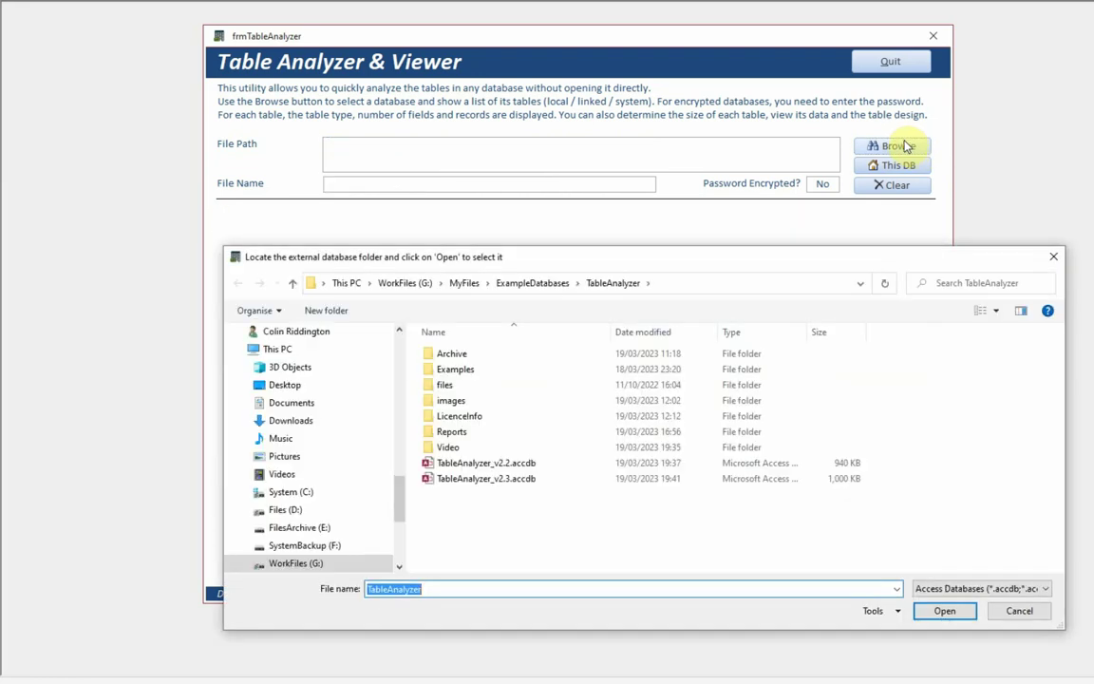
double_click(470, 369)
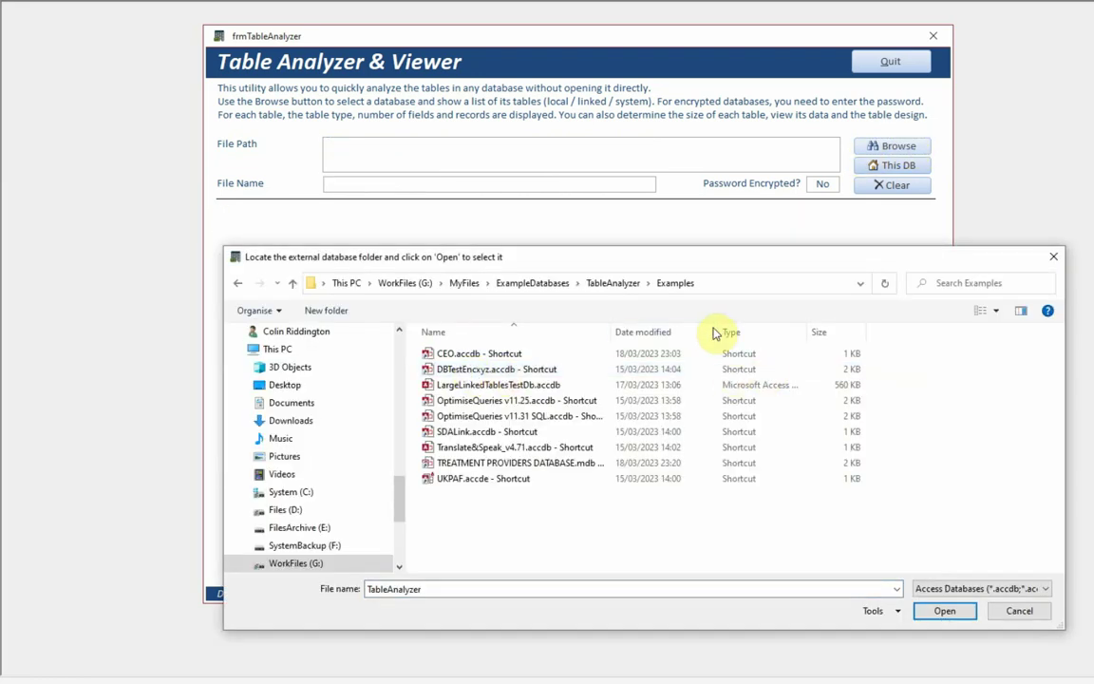
click(494, 372)
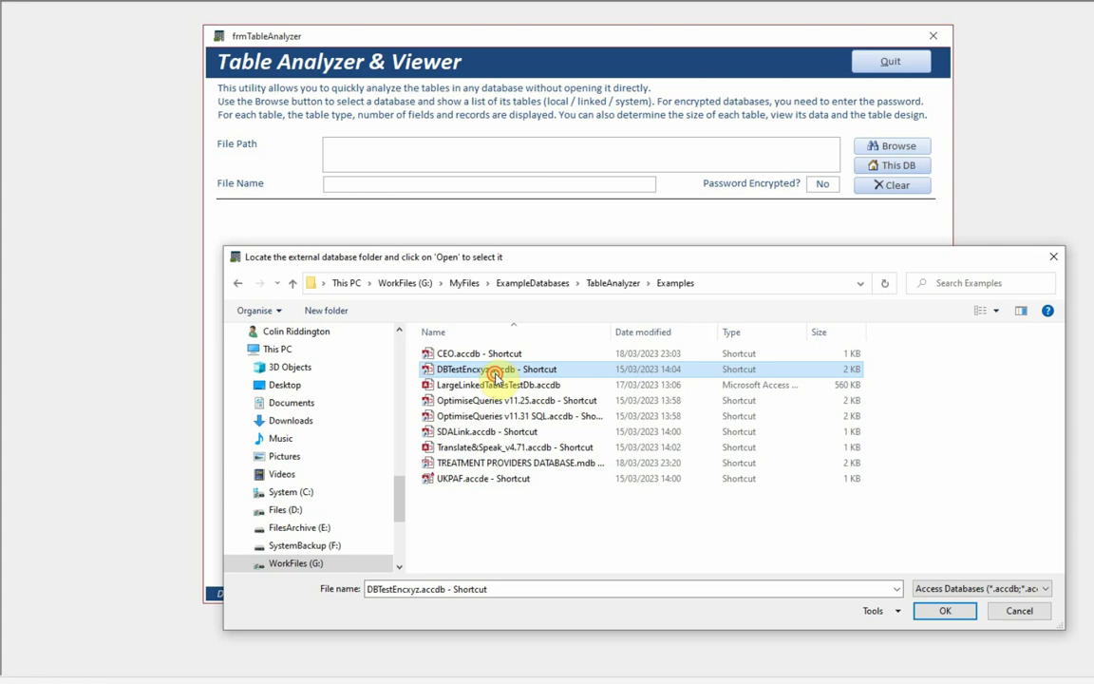
double_click(494, 372)
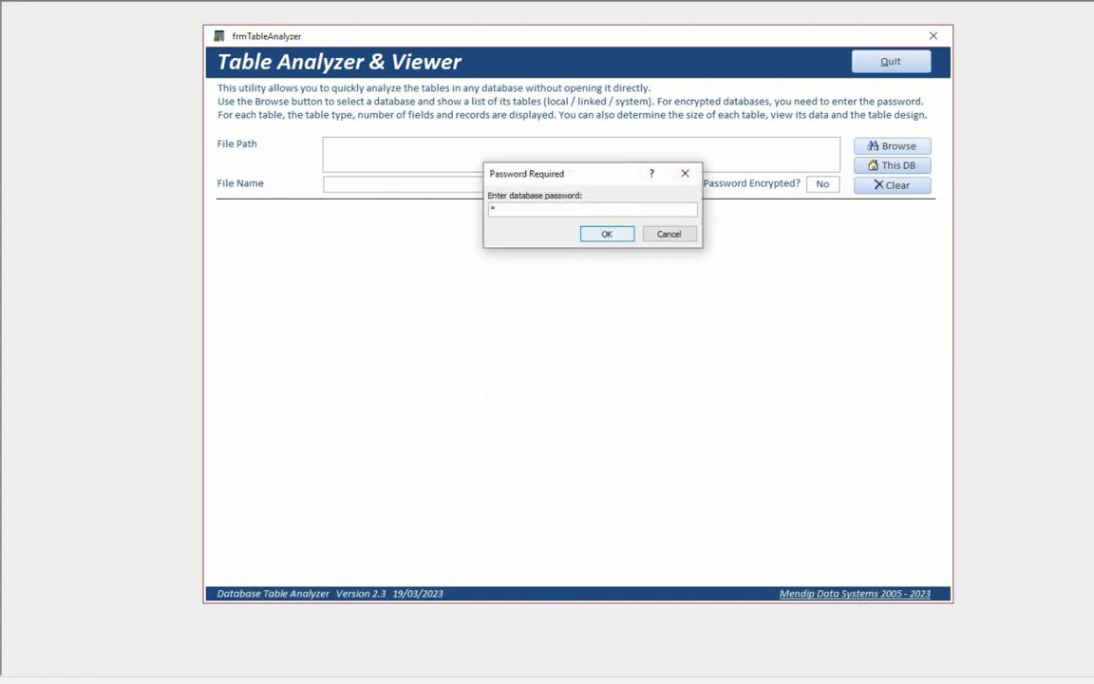
key(Return)
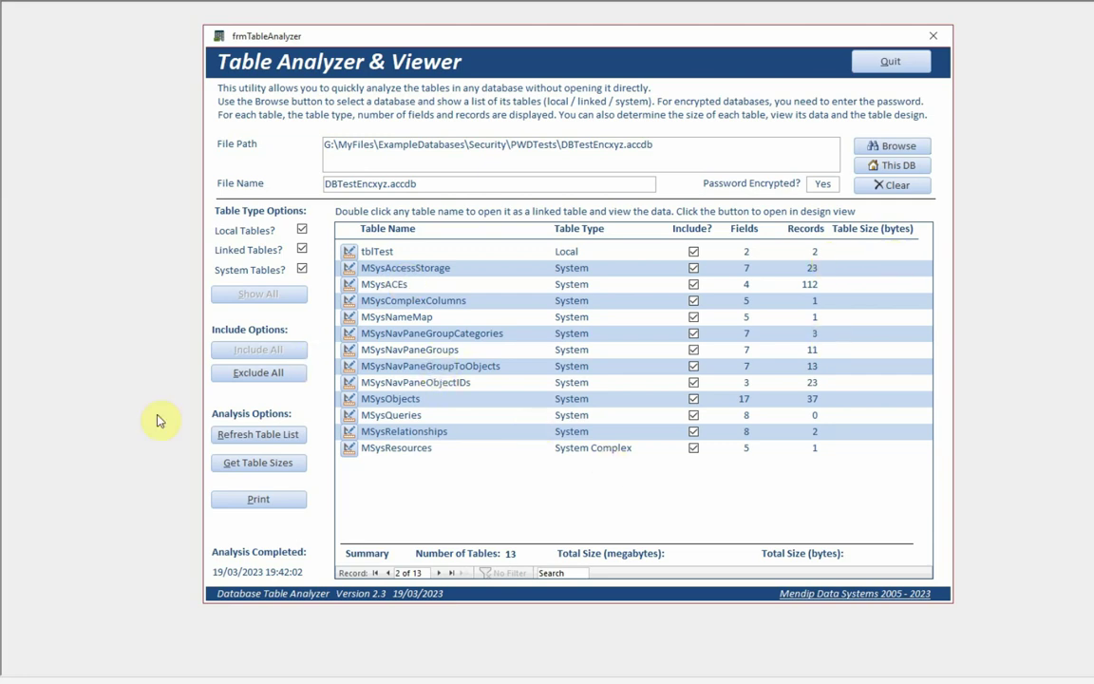
click(258, 462)
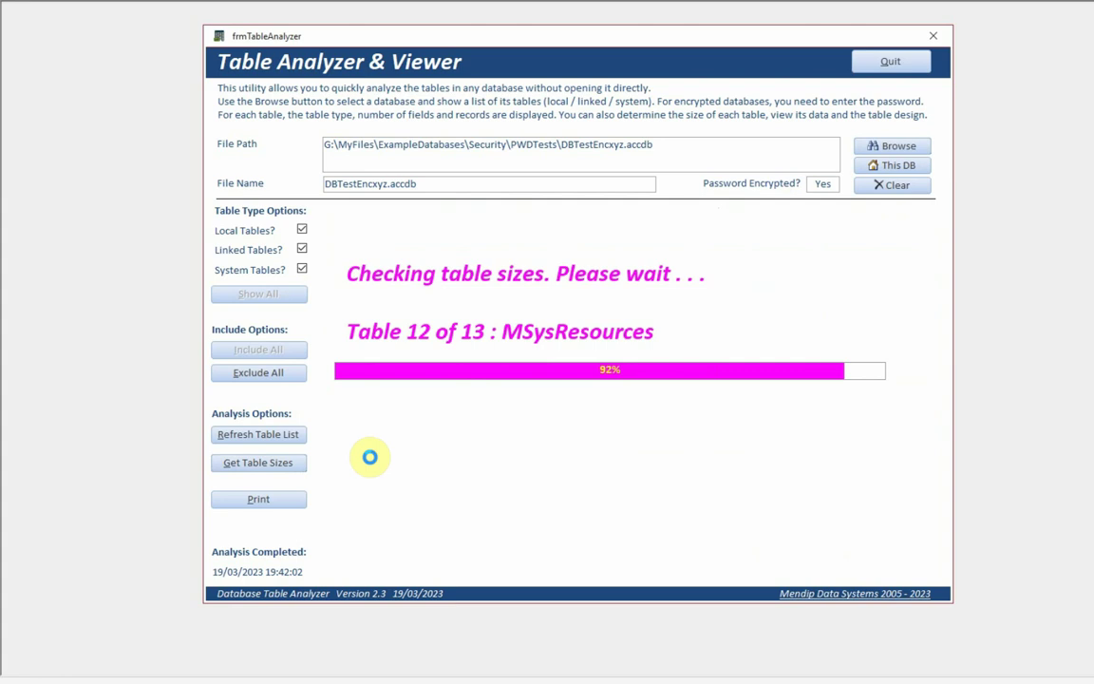
- Accept the 303104-byte size total and preview the Table Analysis report maximized at 100% zoom
click(577, 286)
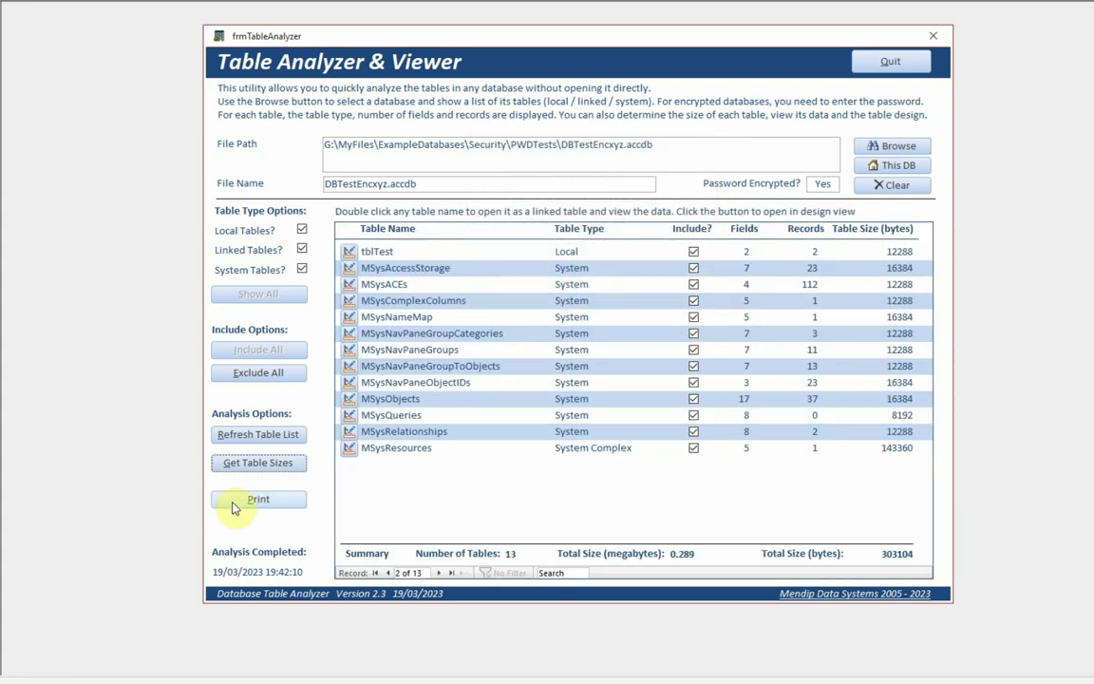
click(256, 503)
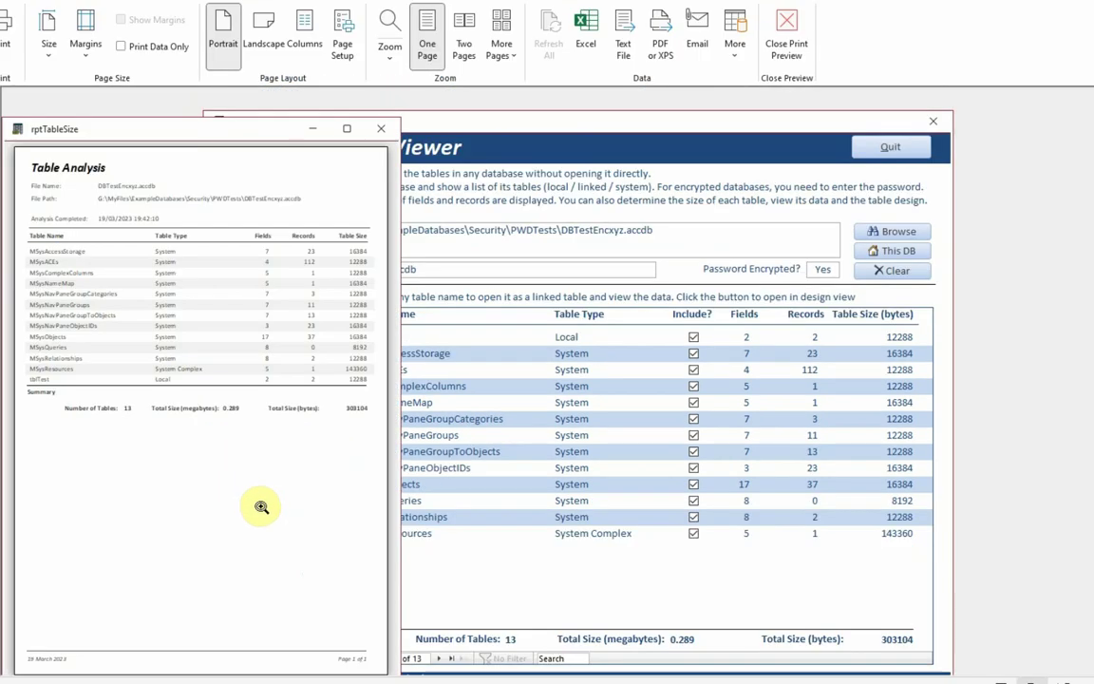
click(346, 128)
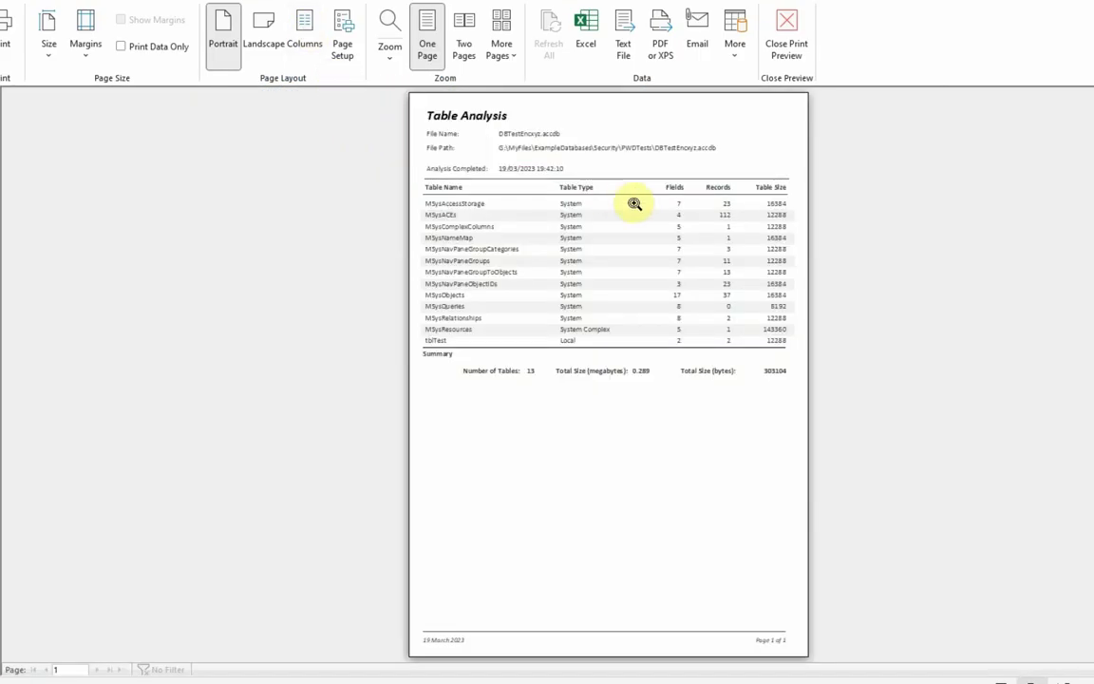
click(390, 47)
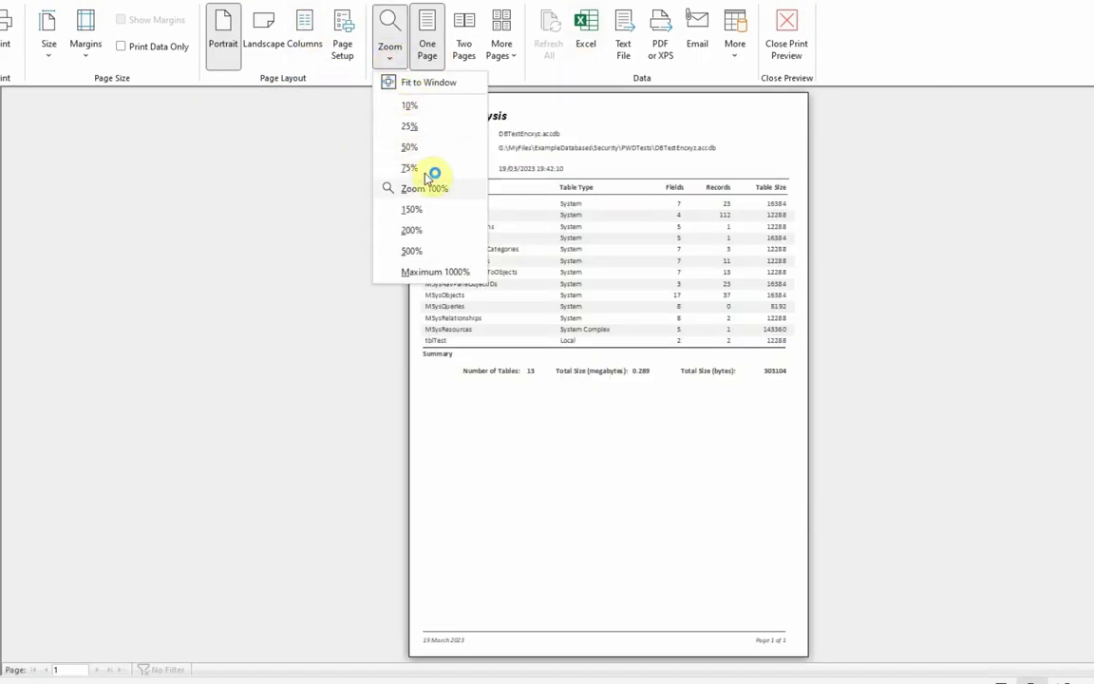
click(425, 215)
scroll(481, 214, down, 5)
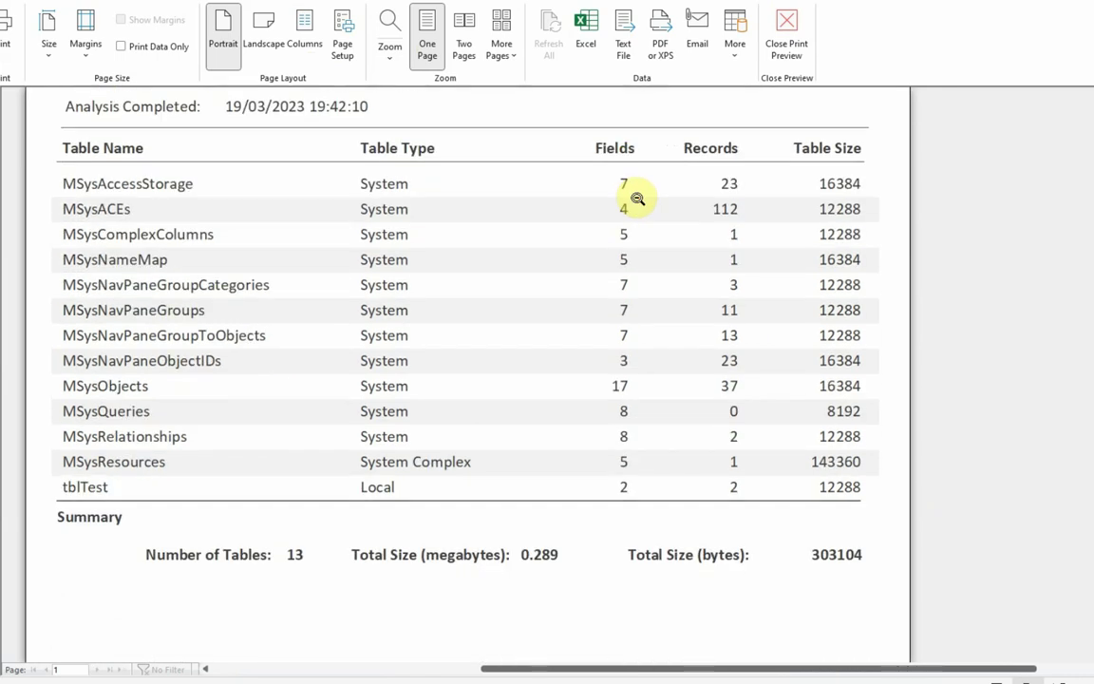
scroll(638, 196, up, 4)
scroll(637, 196, up, 1)
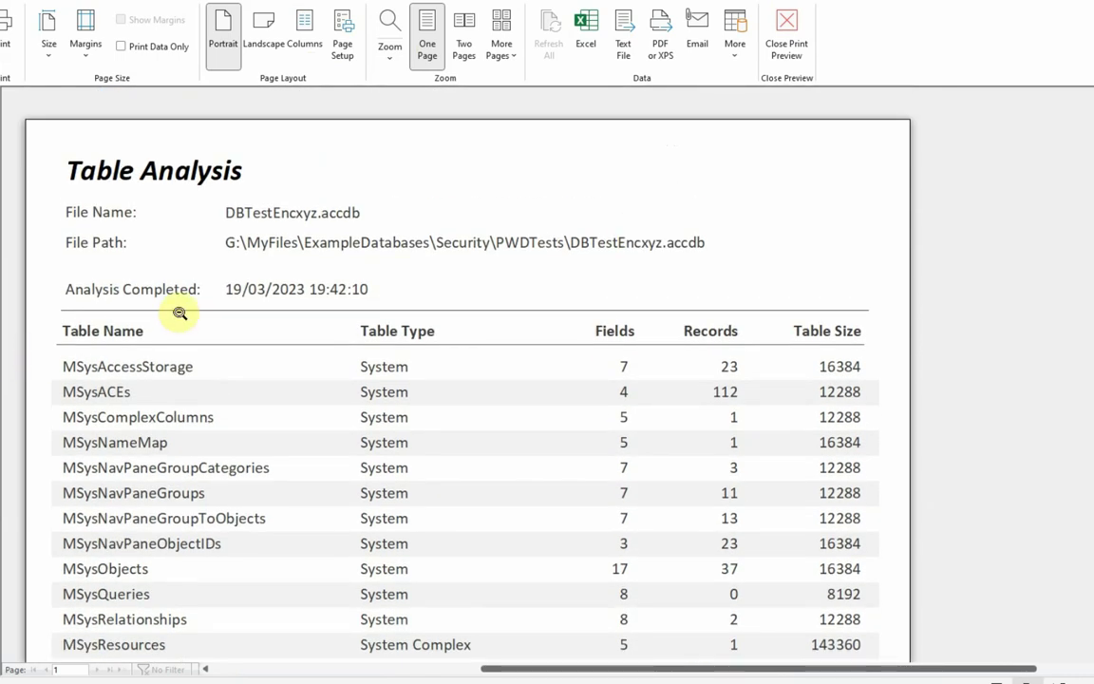
click(786, 30)
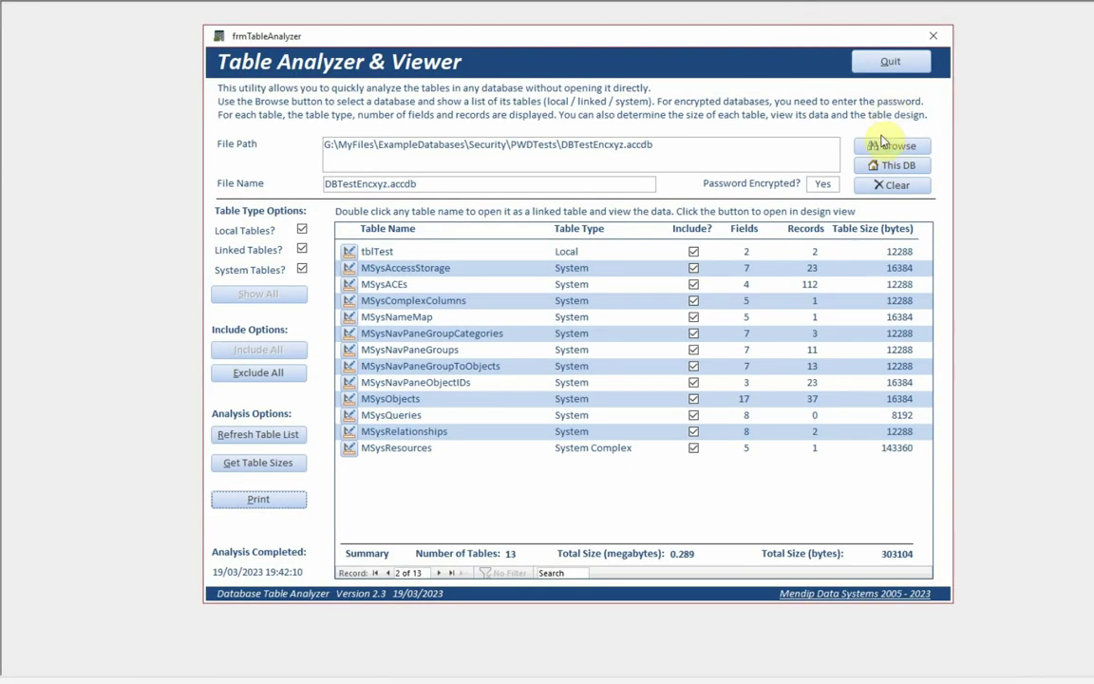
- Load Translate&Speak_v4.71.accdb from Examples and get sizes for its 21 tables (1.184 MB)
click(888, 146)
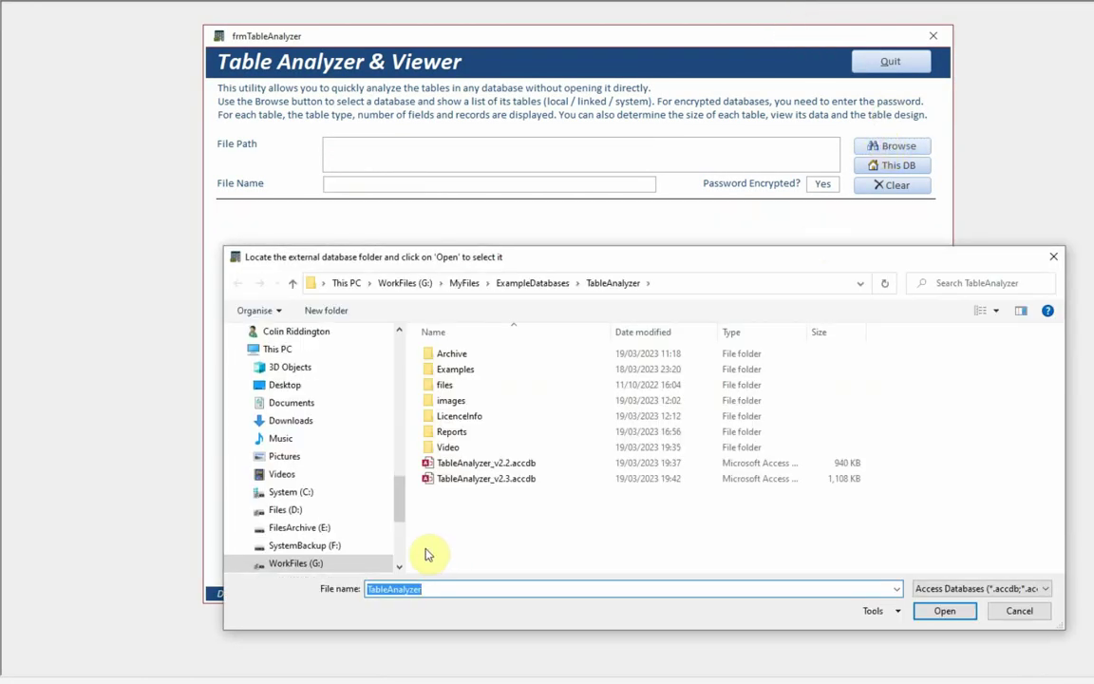
double_click(450, 372)
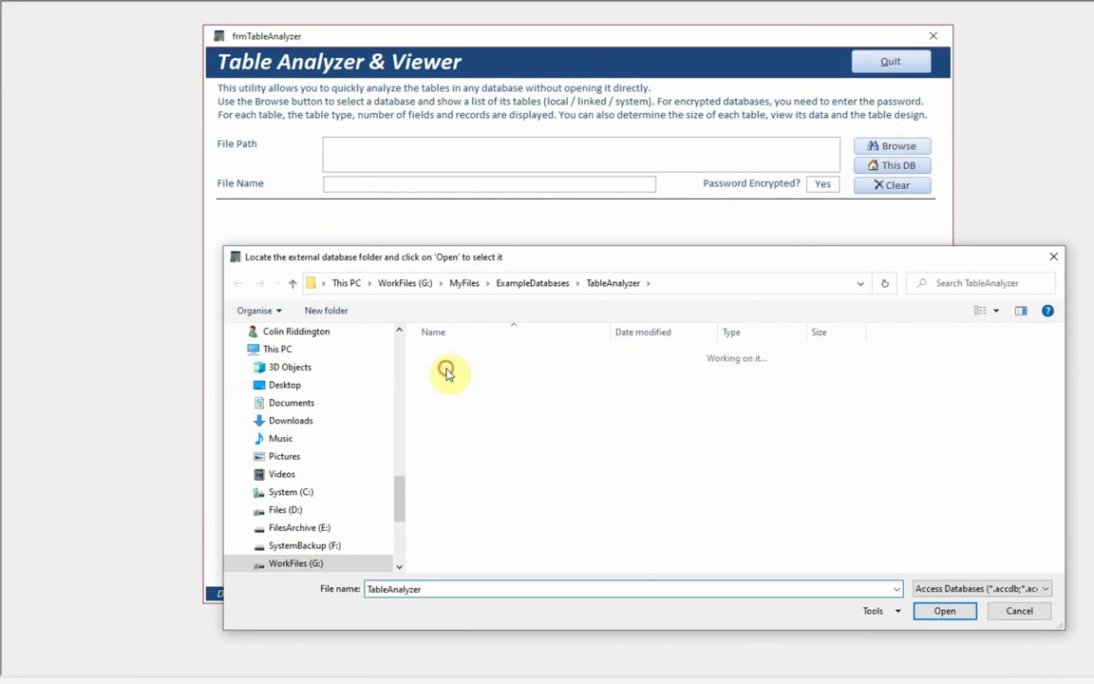
click(467, 448)
double_click(467, 448)
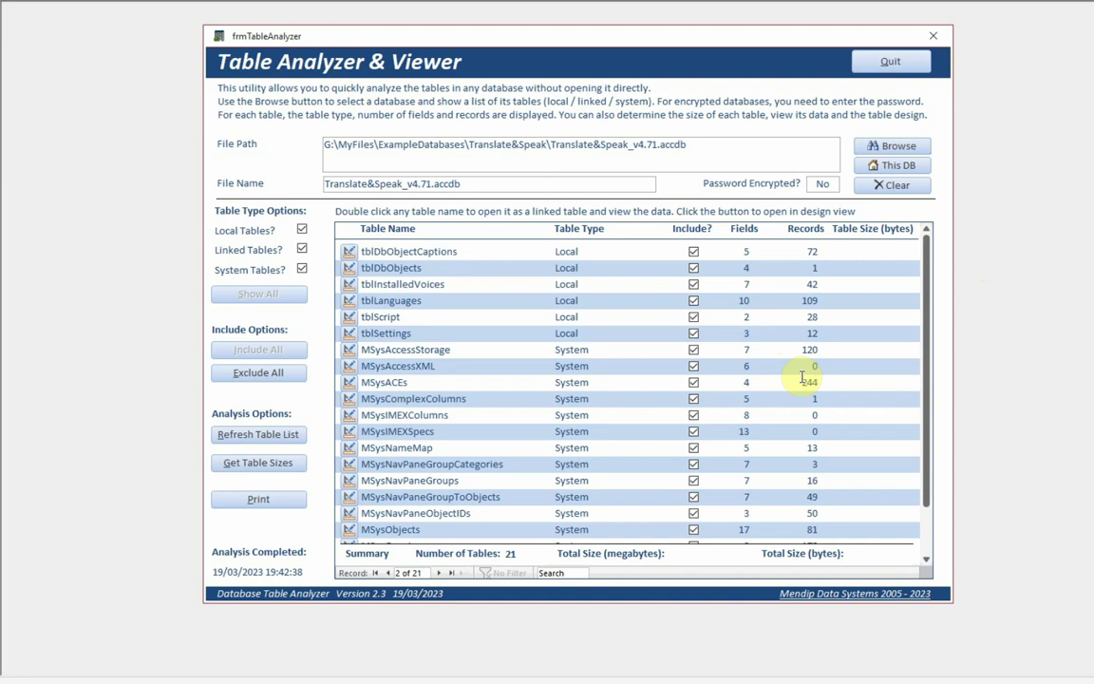
scroll(476, 357, down, 2)
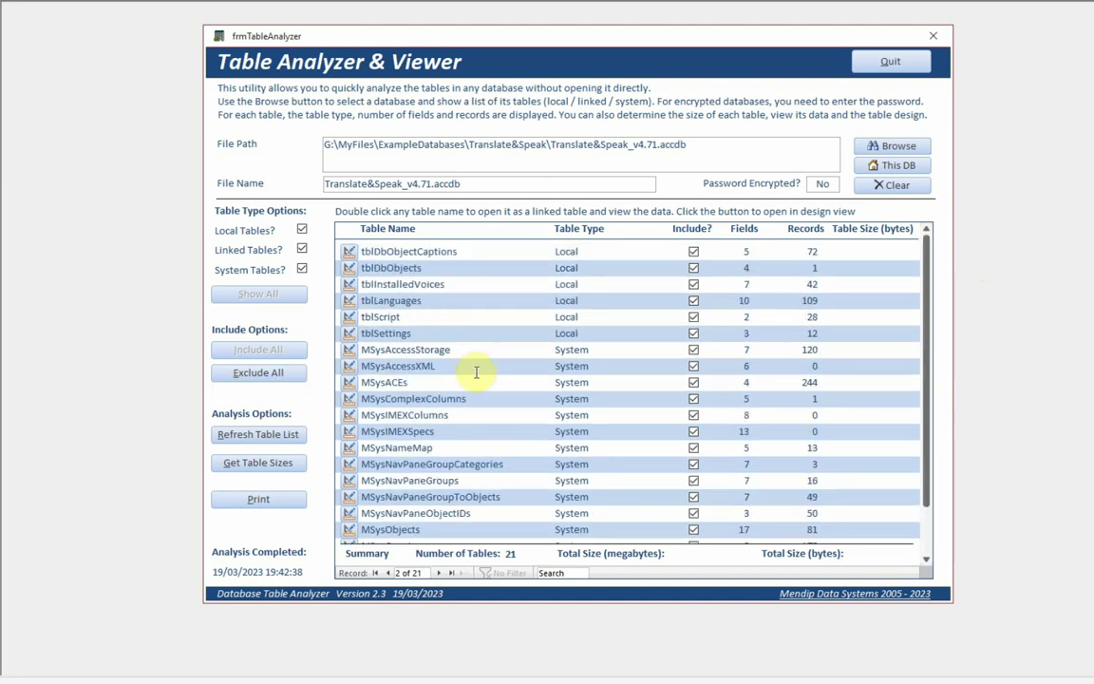
click(246, 463)
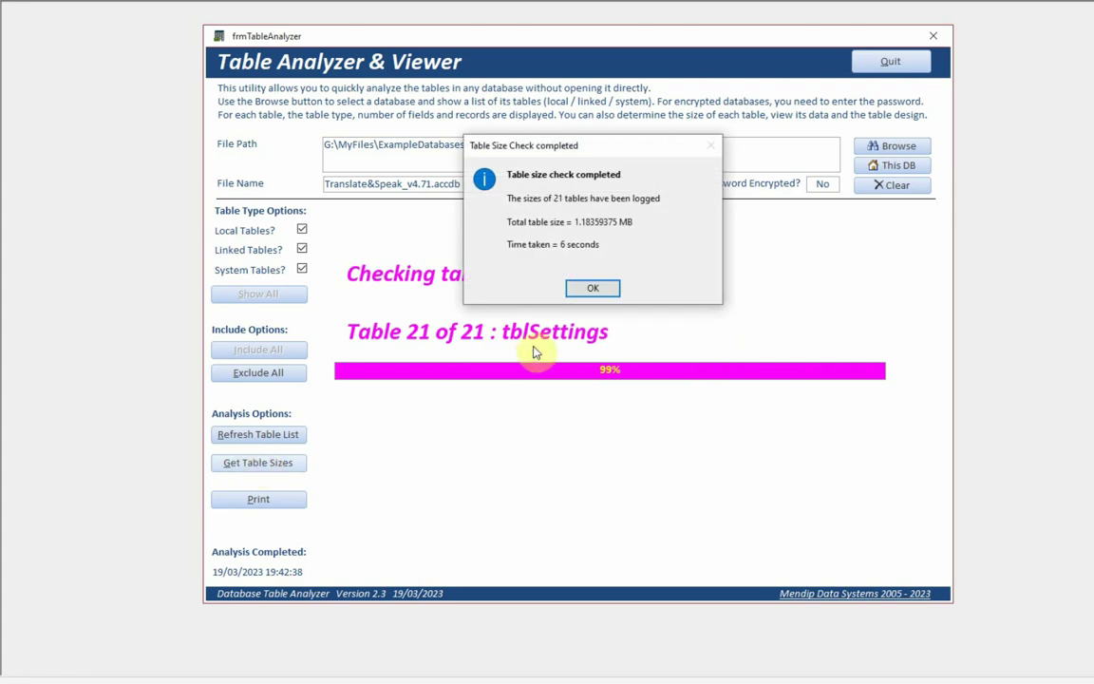
click(588, 287)
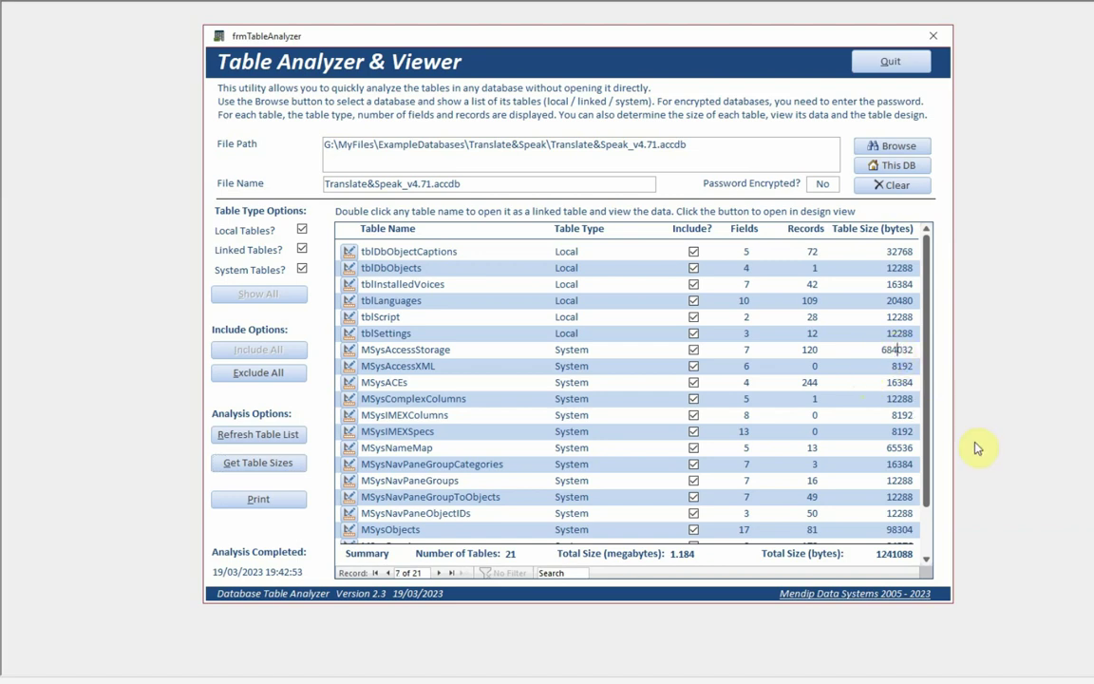
- Untick Include? for tblLanguages, MSysAccessXML, MSysNavPaneGroupToObjects and MSysNameMap
scroll(903, 411, down, 1)
scroll(688, 332, up, 1)
click(693, 300)
click(693, 365)
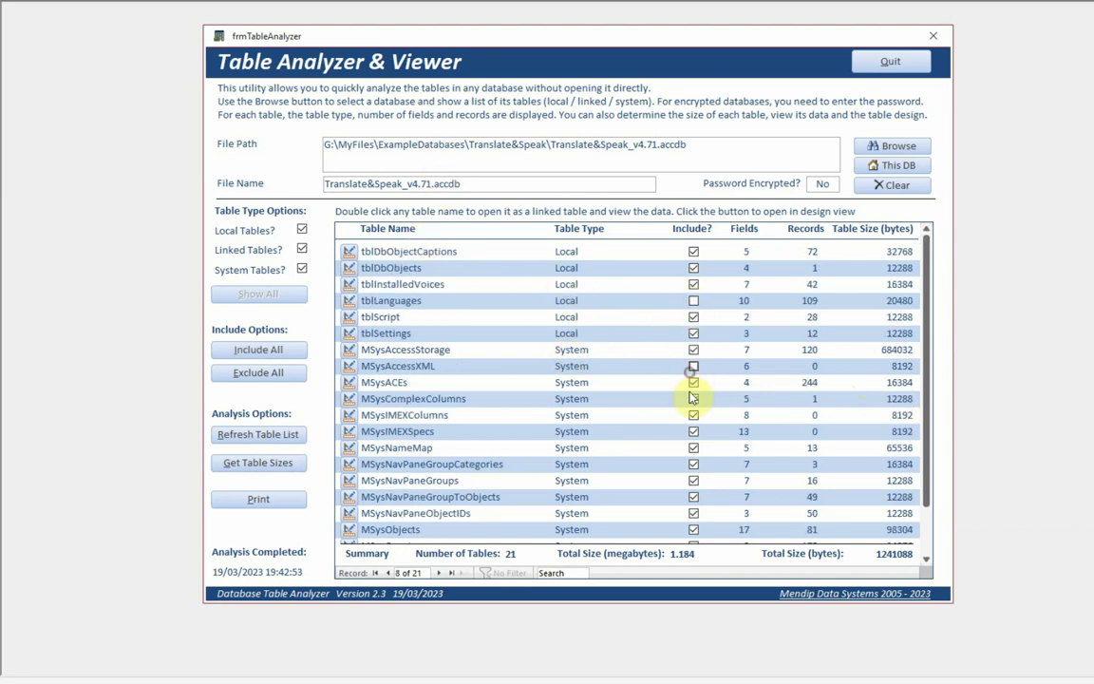
click(693, 497)
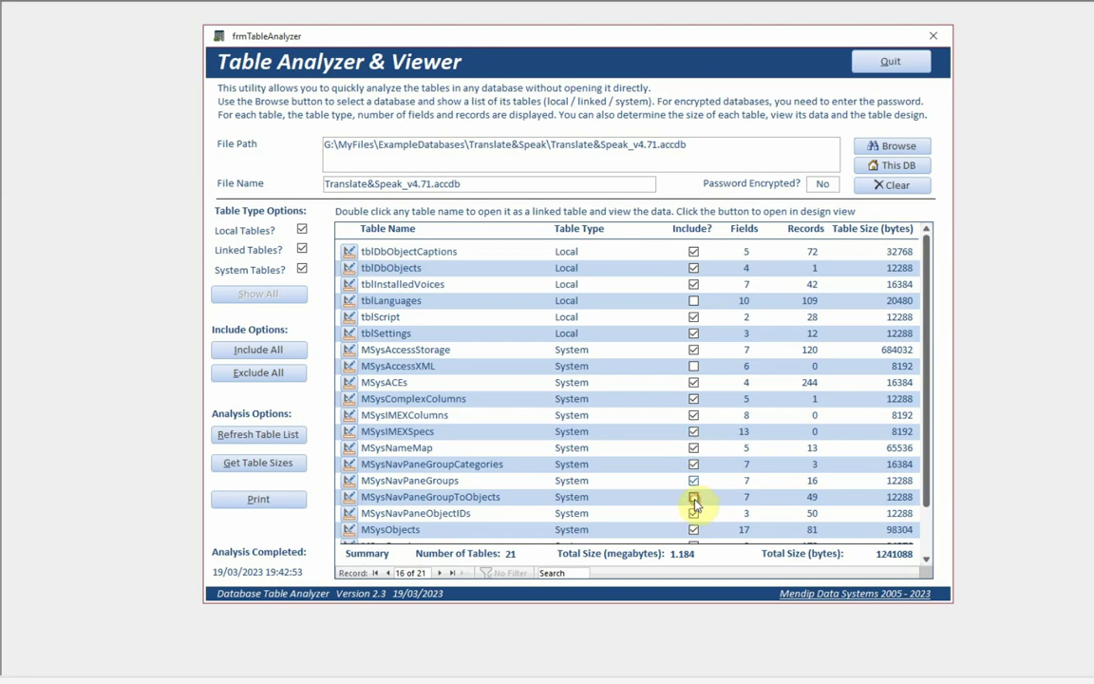
click(694, 447)
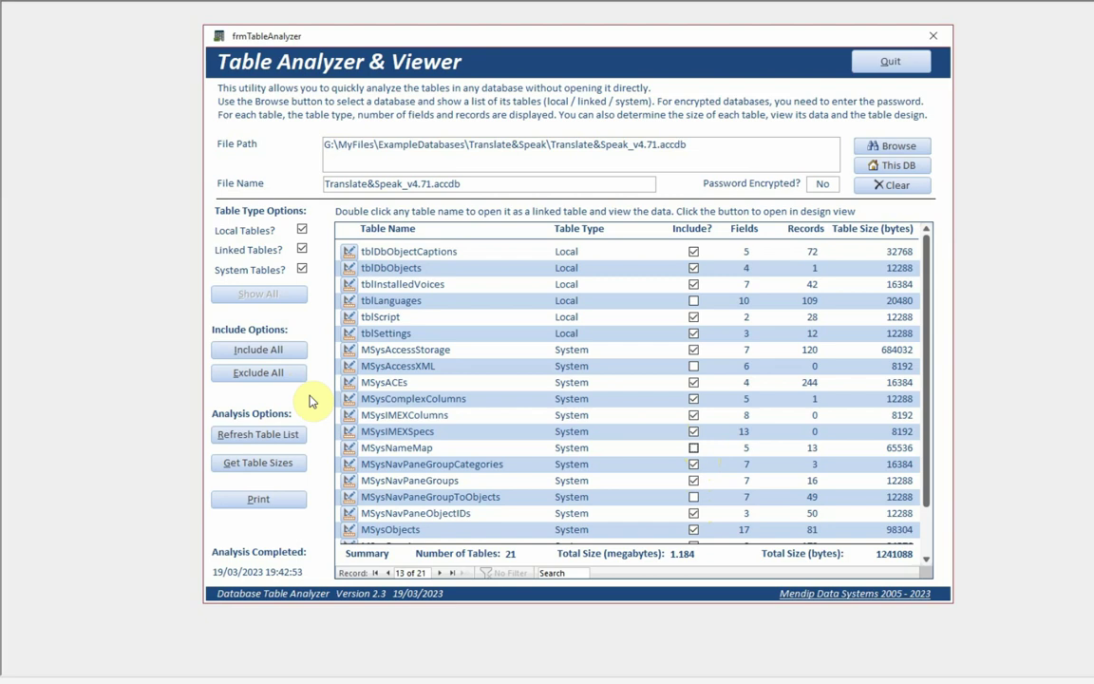
- Hide linked and system tables, leaving 6 local tables totalling 0.102 MB
click(301, 250)
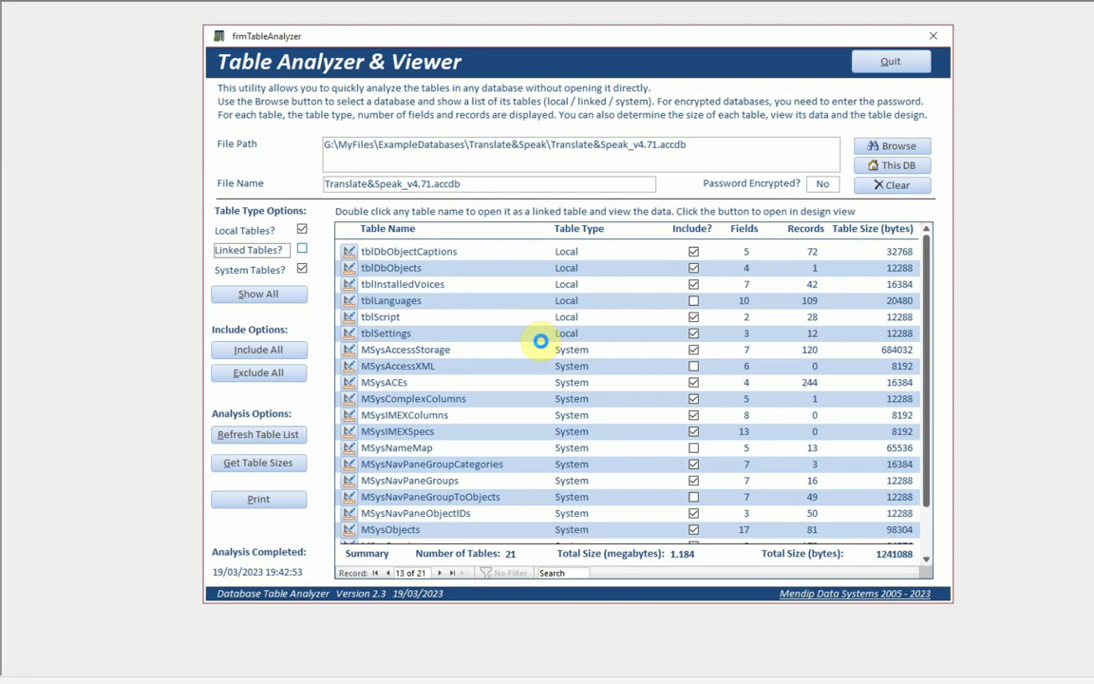
click(539, 339)
click(301, 269)
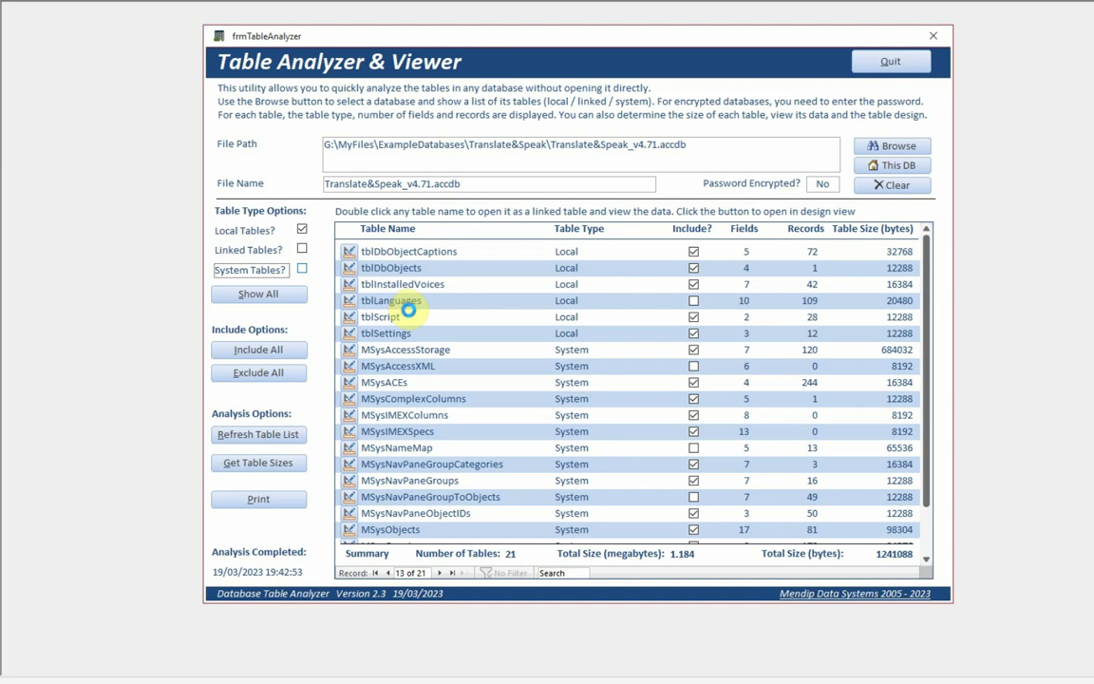
click(408, 308)
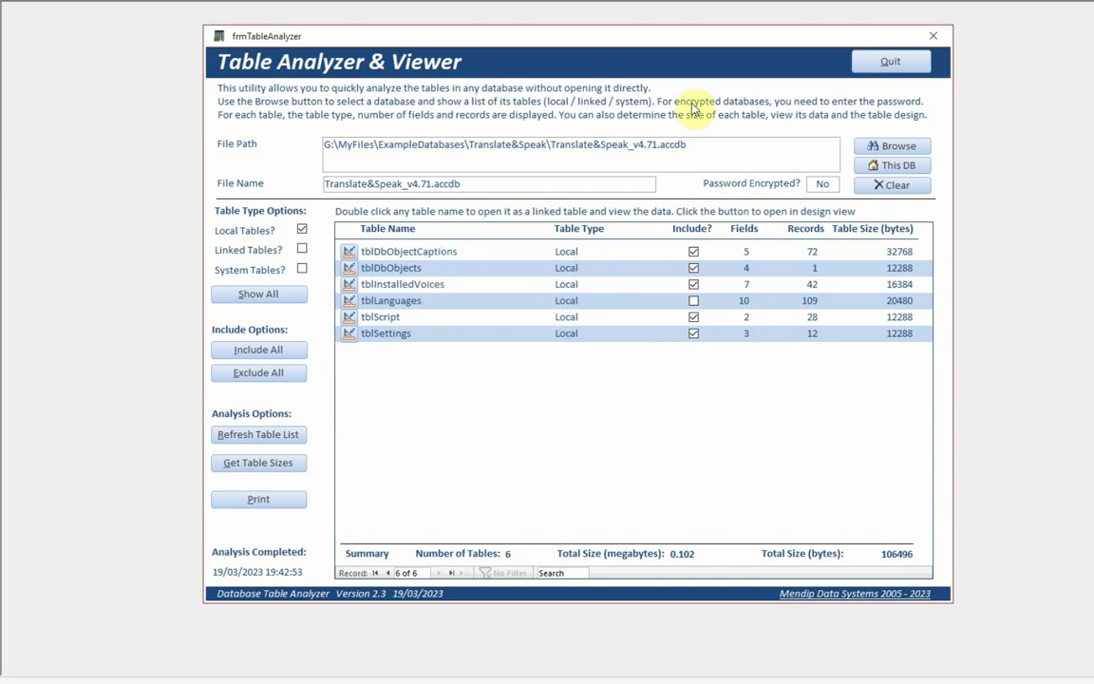
- Load UKPAF.accde - Shortcut from the Examples folder, listing its 36 linked tables
click(887, 147)
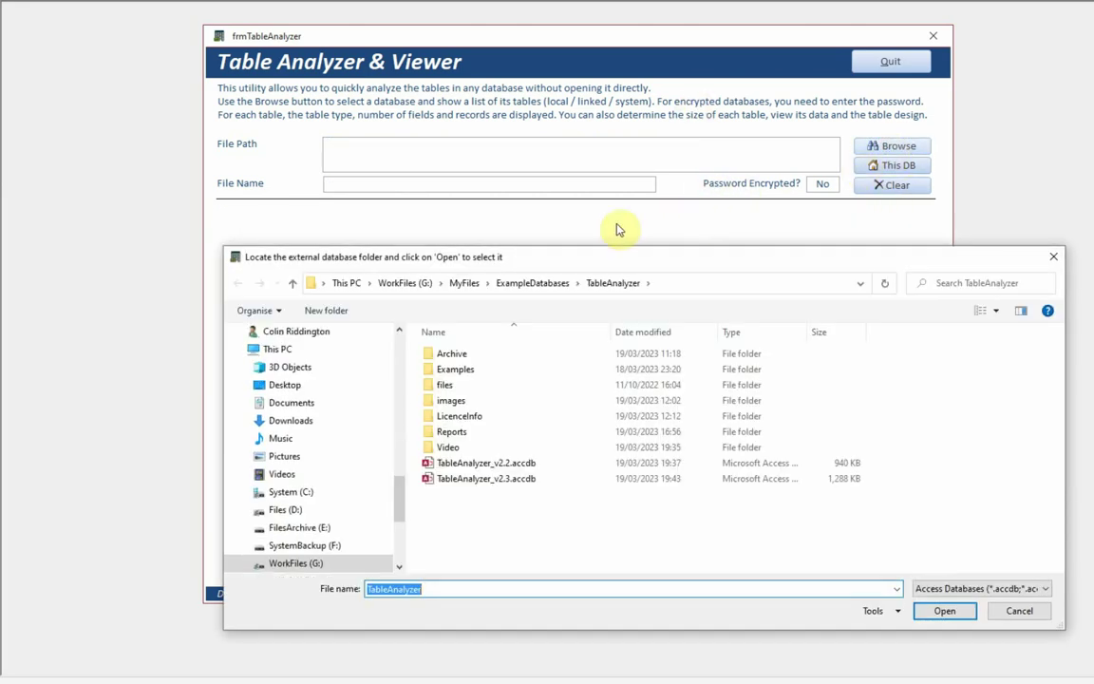
click(447, 372)
double_click(446, 372)
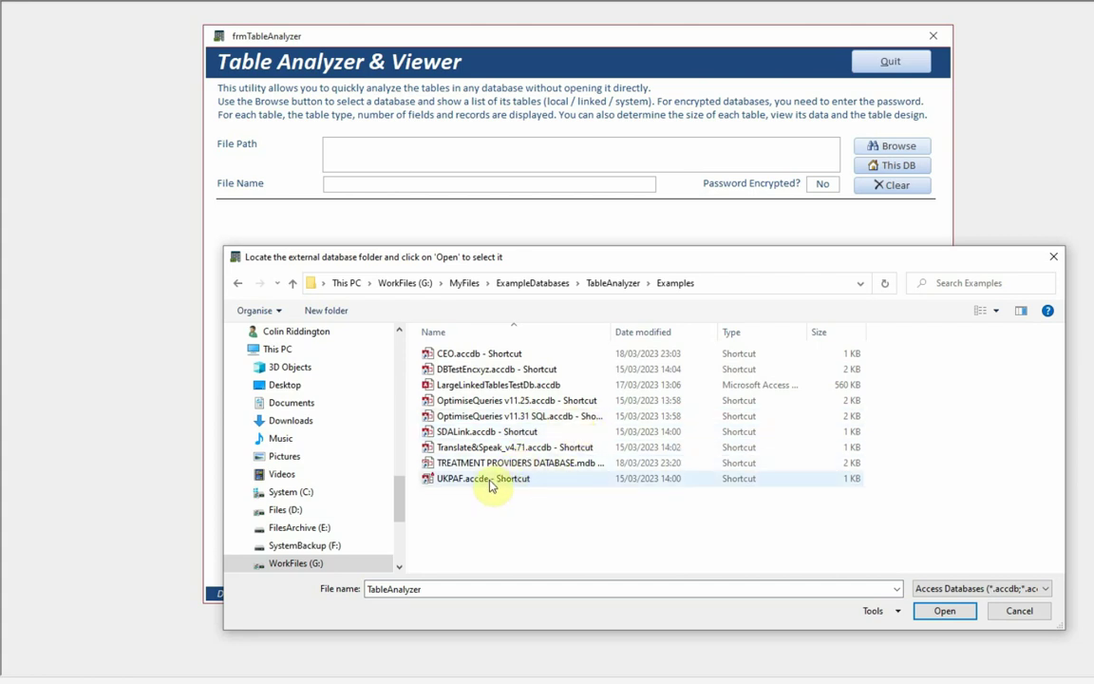
double_click(464, 478)
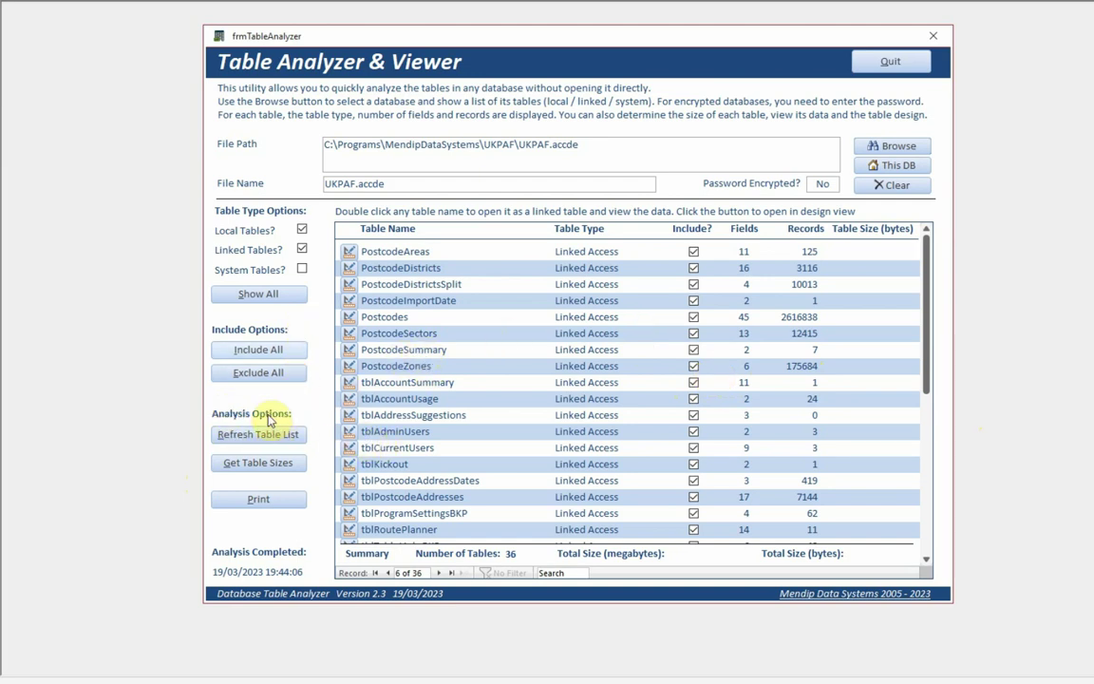
- Exclude then re-include all tables, refresh the list, and show system tables for 52 tables
click(256, 372)
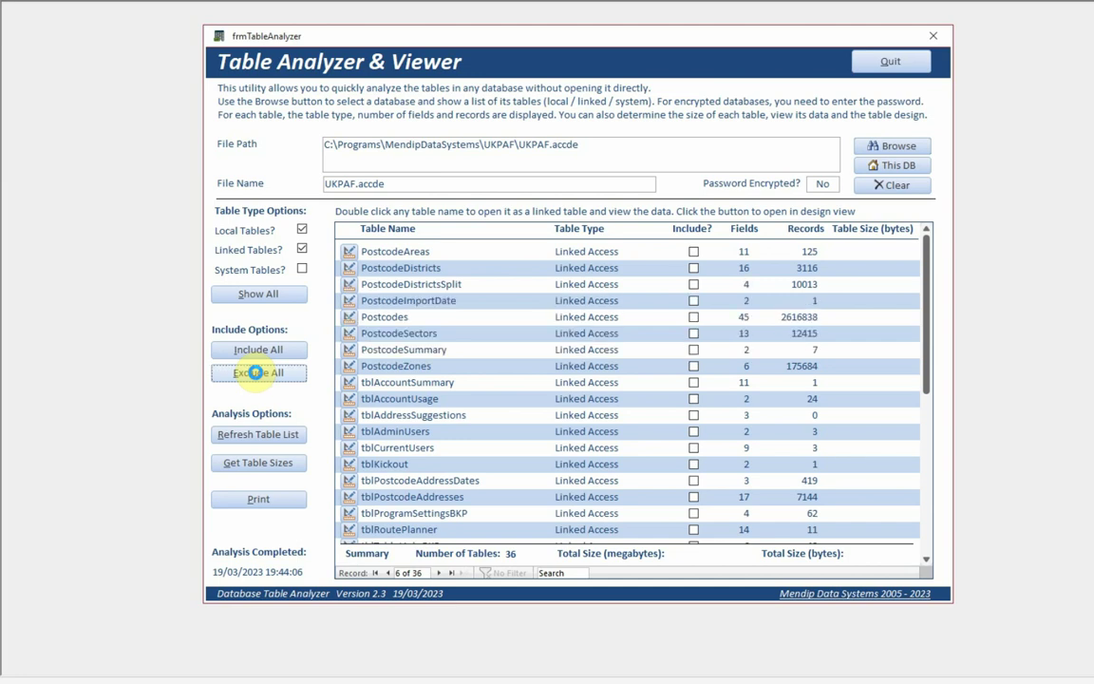
click(257, 350)
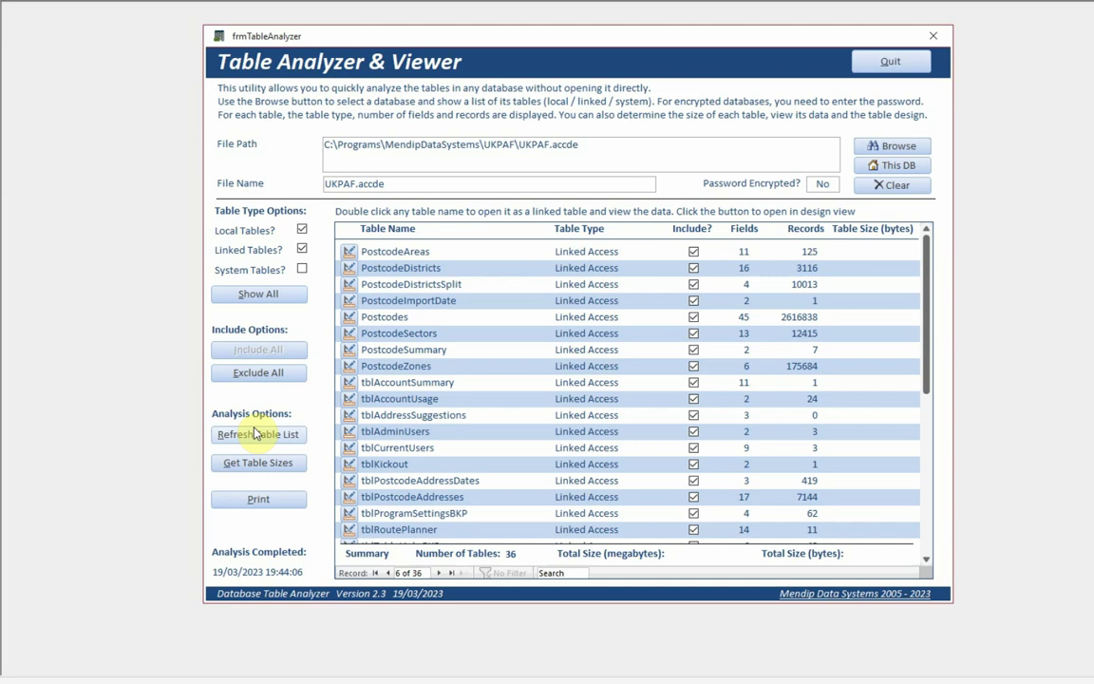
click(258, 438)
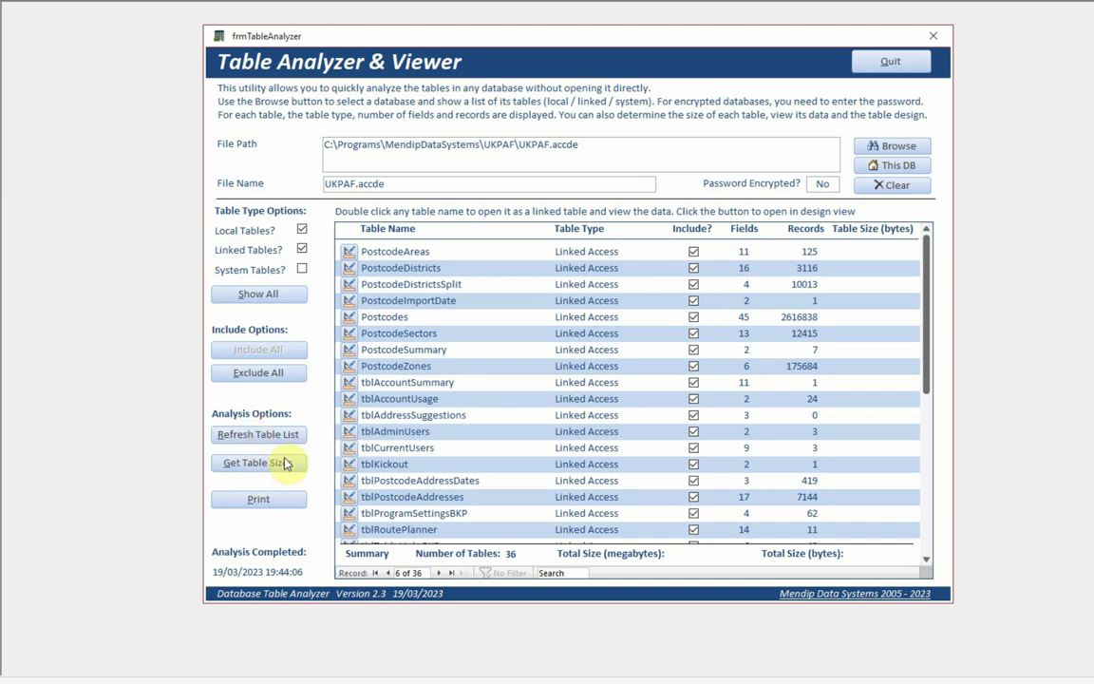
click(256, 463)
click(301, 270)
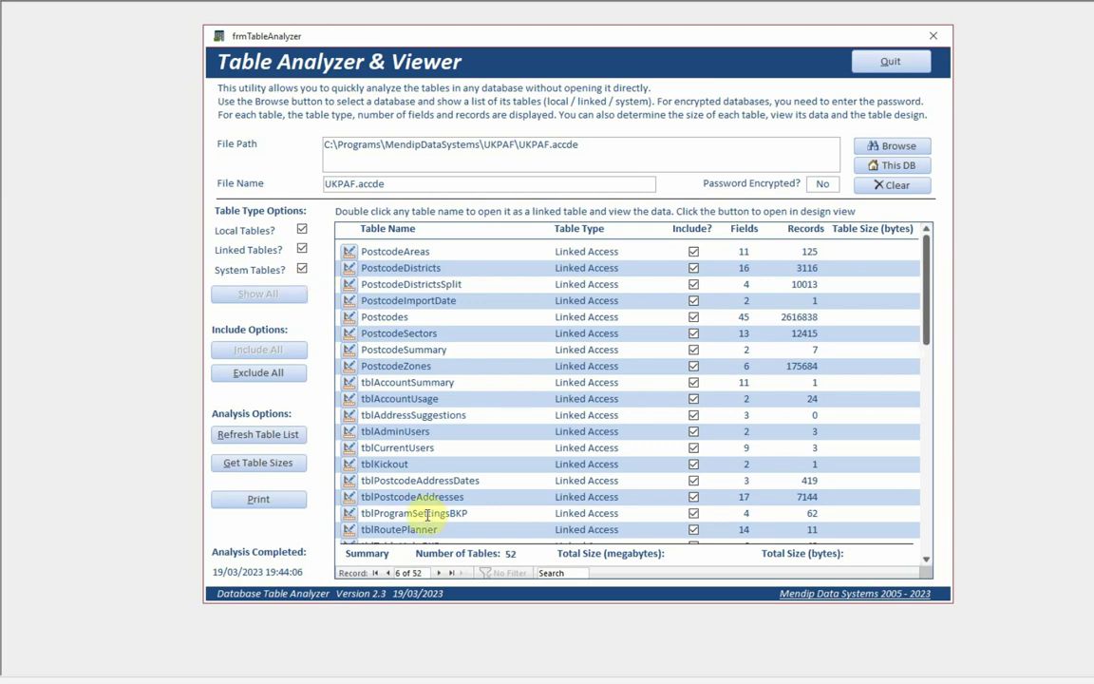
- Get sizes for all 52 UKPAF tables and accept the 1175.781 MB total
click(238, 463)
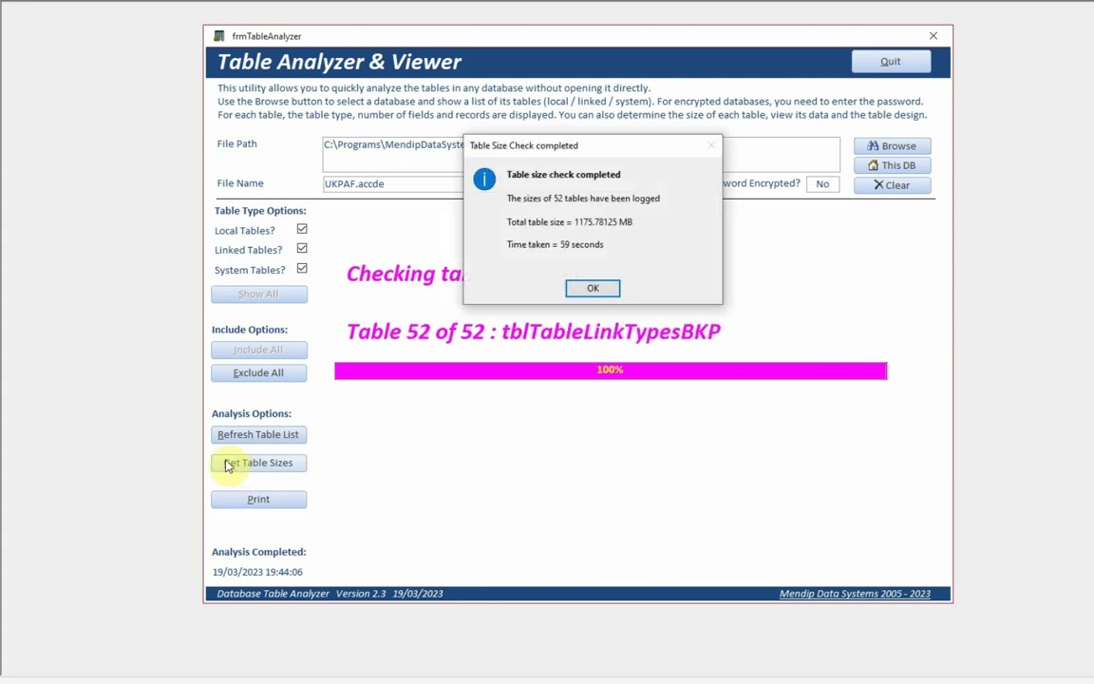
click(592, 287)
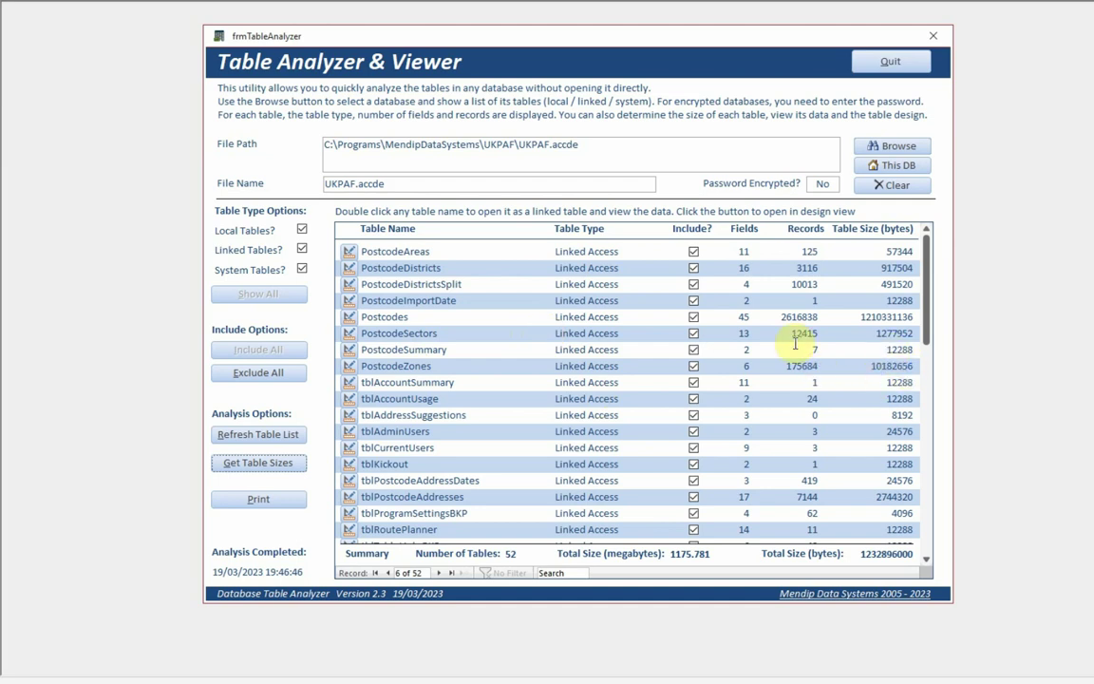
click(403, 318)
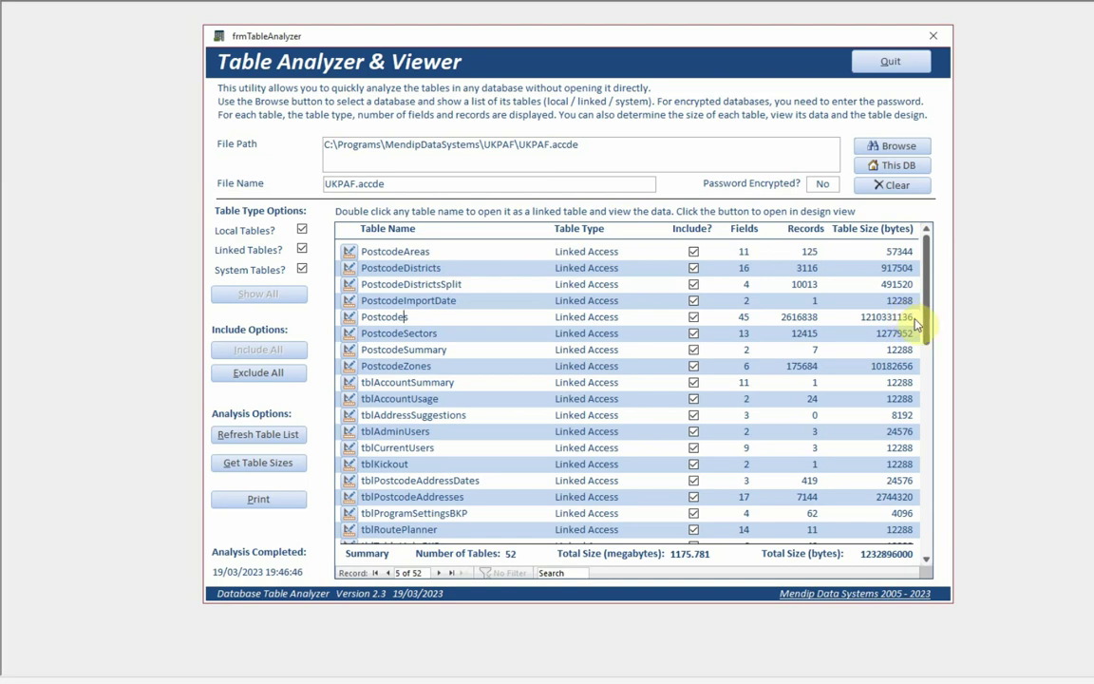
click(387, 318)
double_click(387, 318)
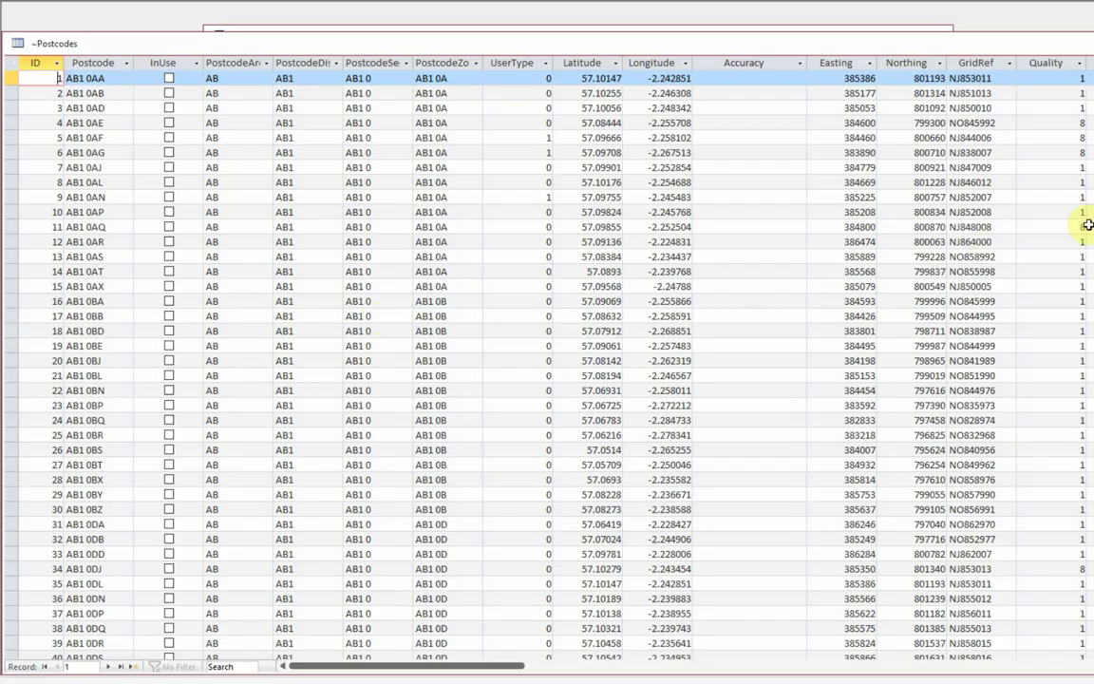
scroll(361, 422, down, 11)
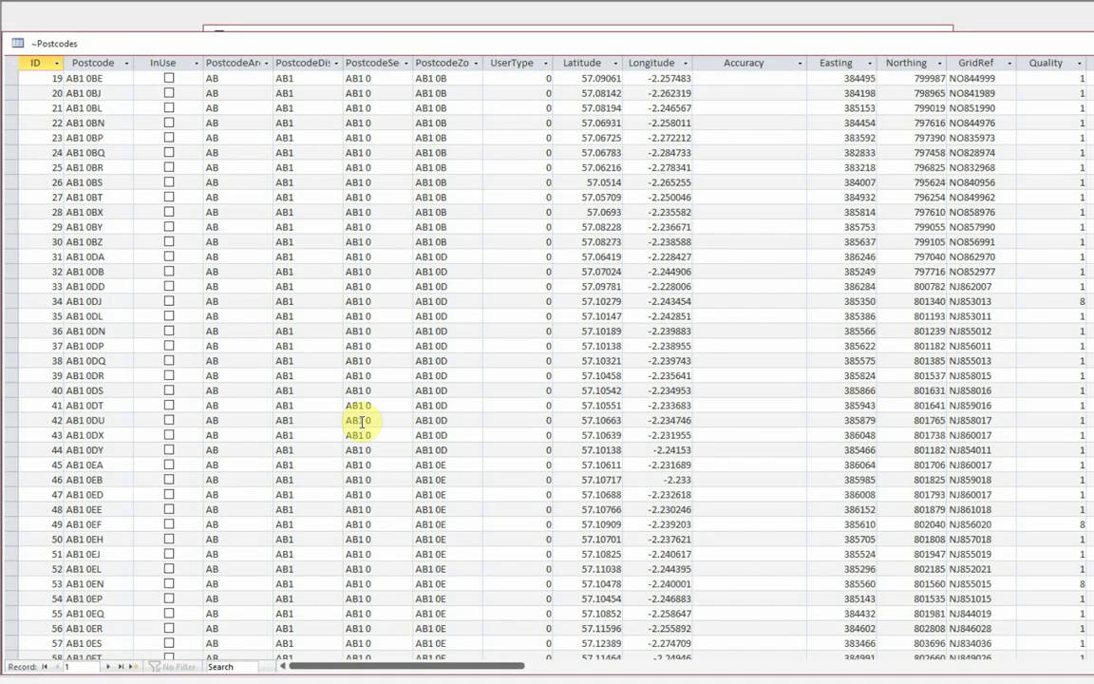
scroll(361, 422, down, 11)
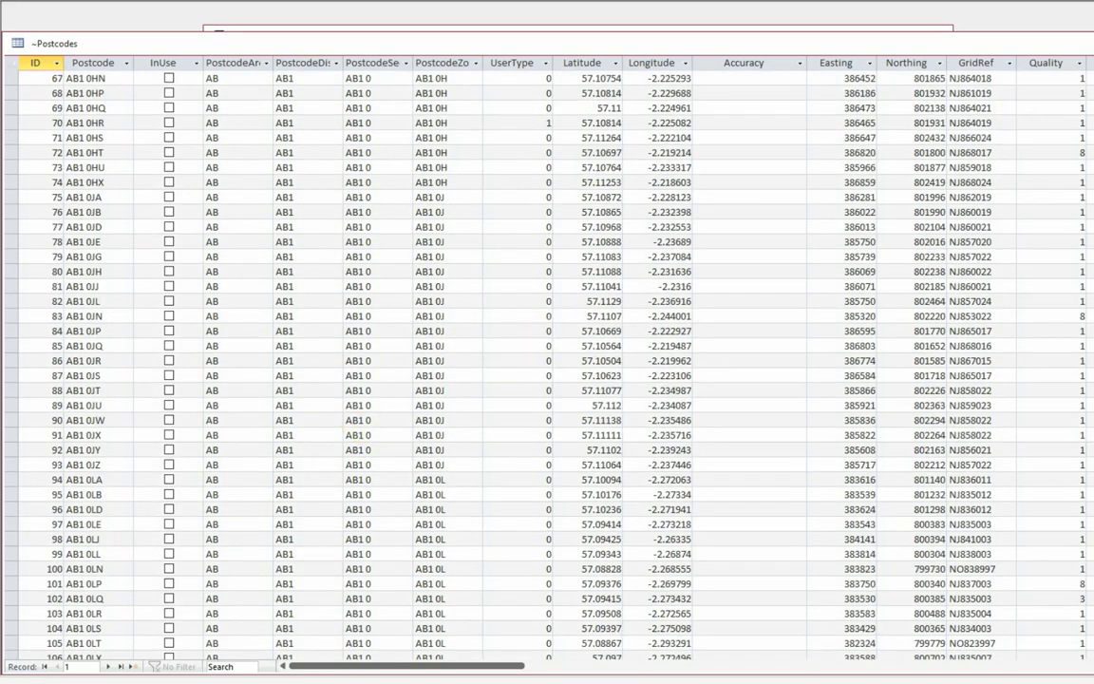
drag(427, 666, 704, 680)
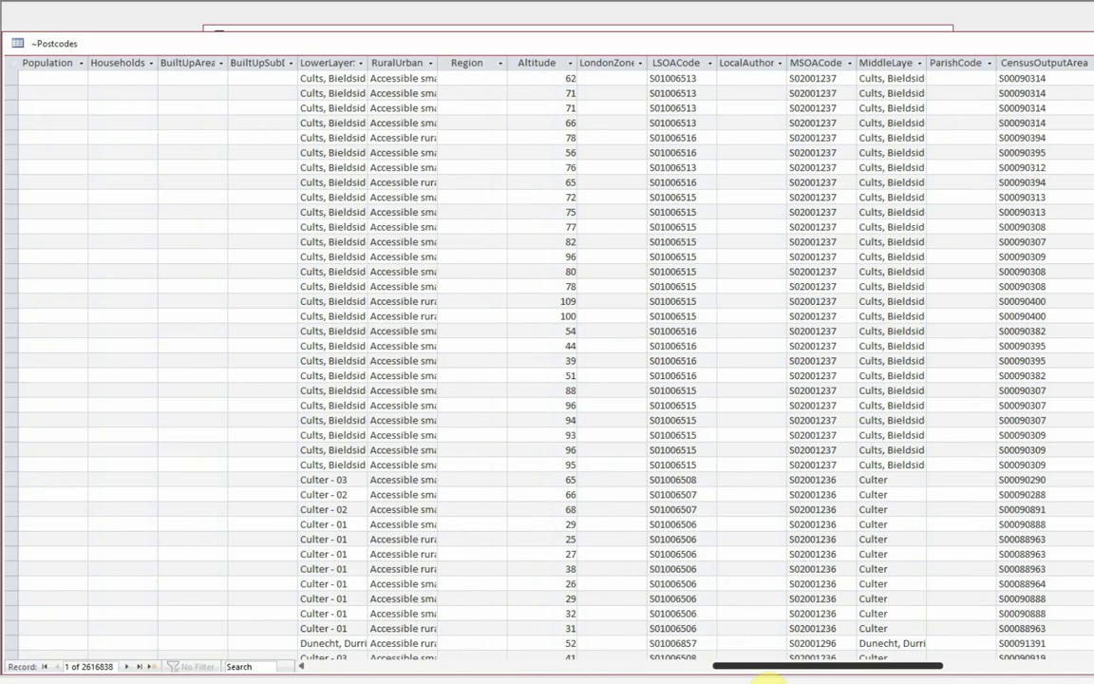
drag(769, 667, 397, 665)
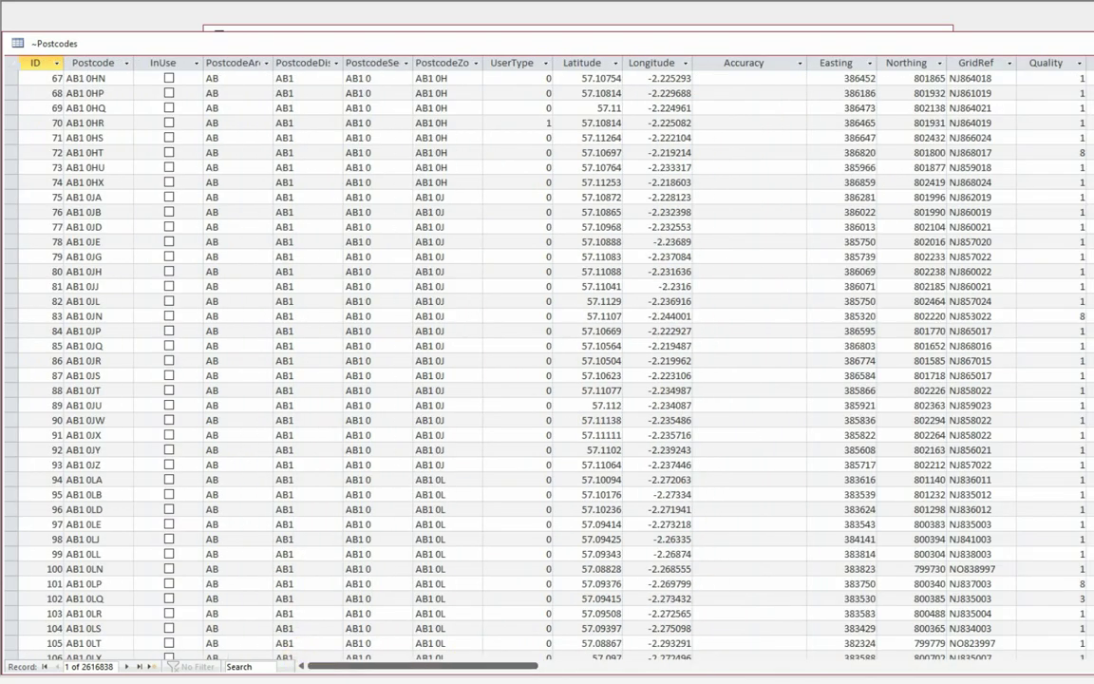
key(ctrl+F4)
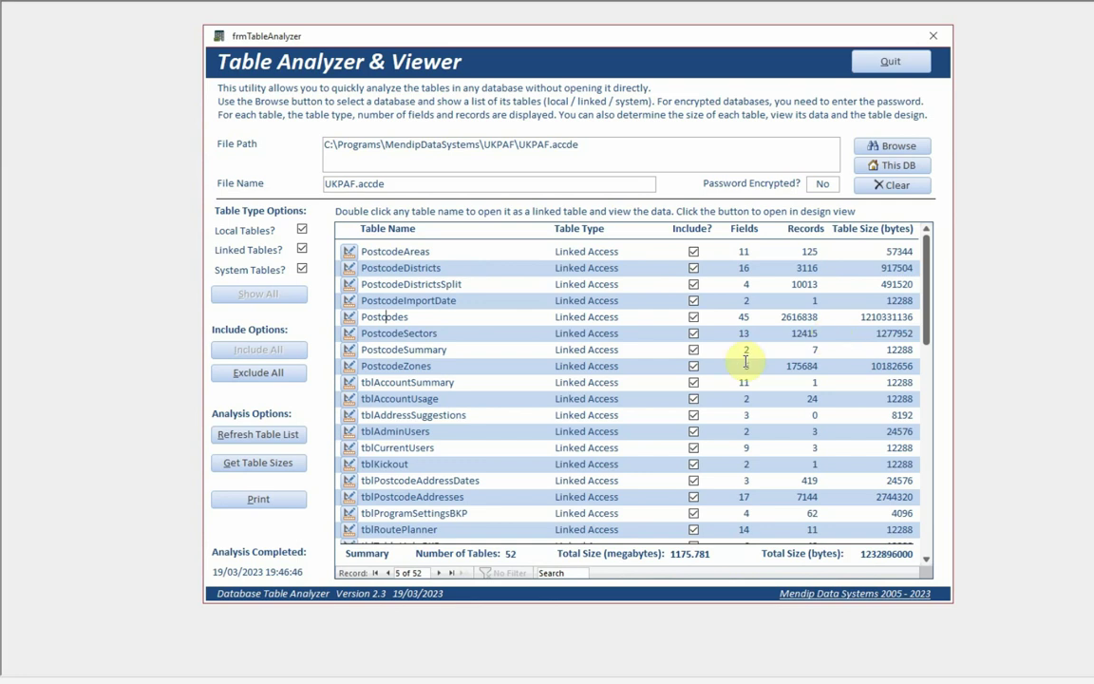
click(262, 500)
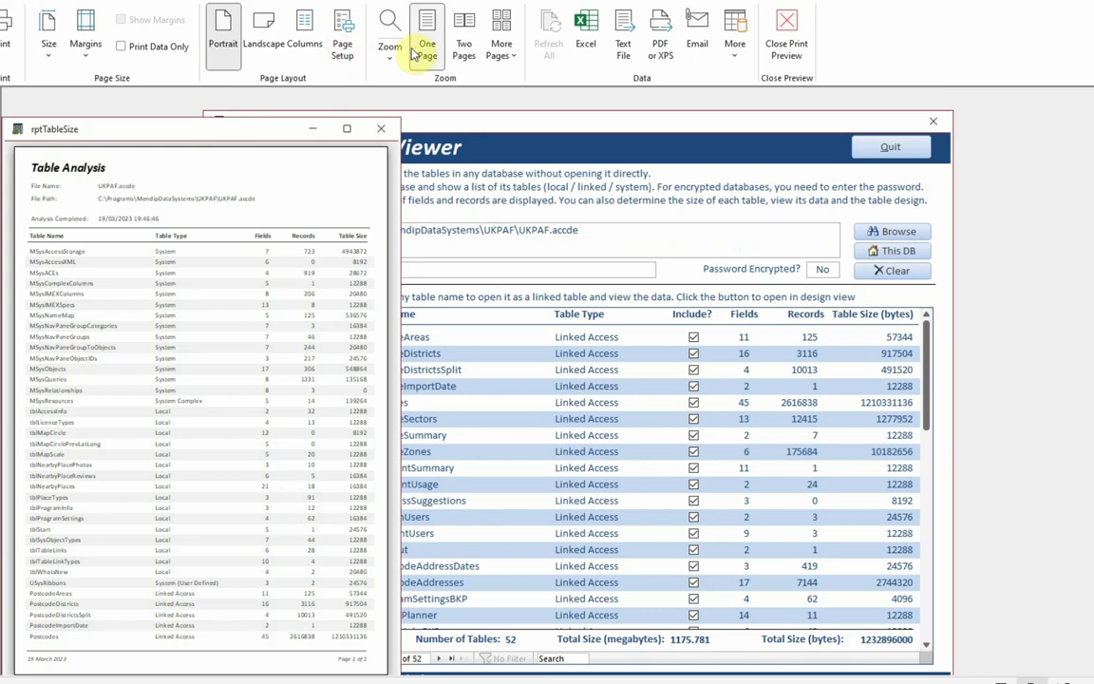
click(463, 43)
double_click(293, 129)
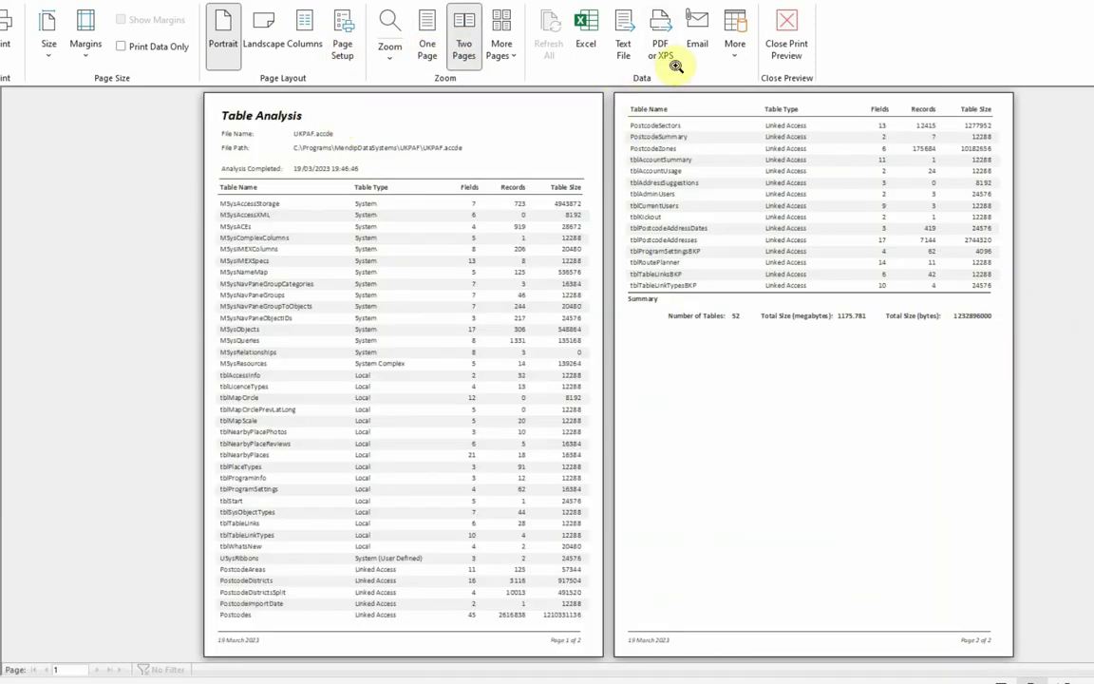
click(782, 35)
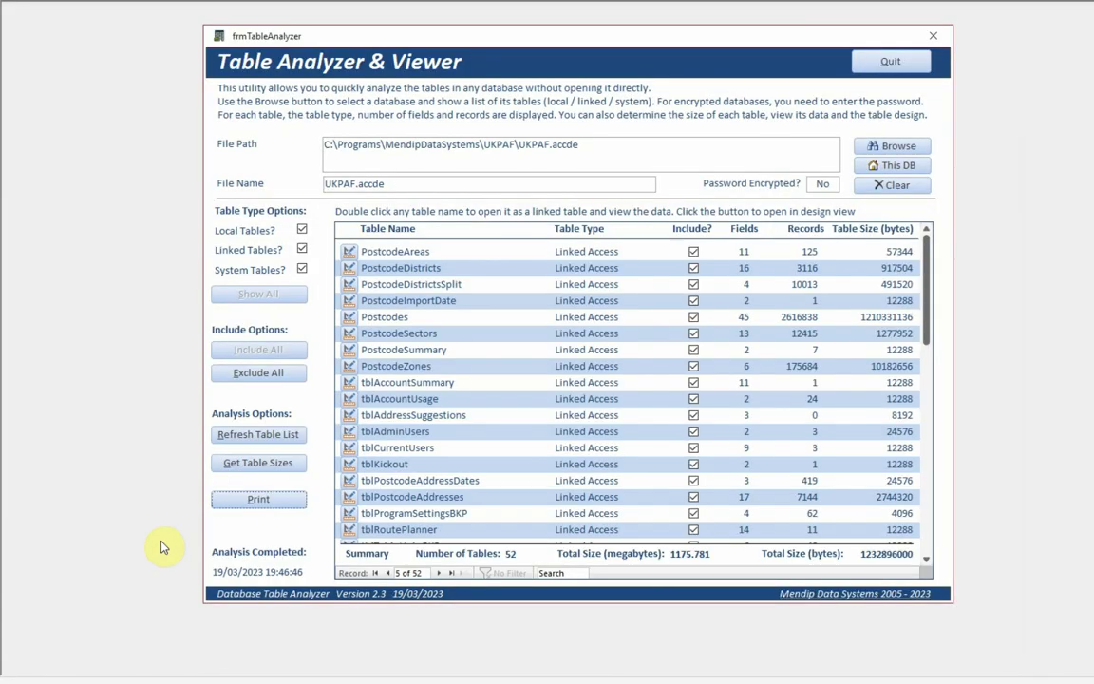